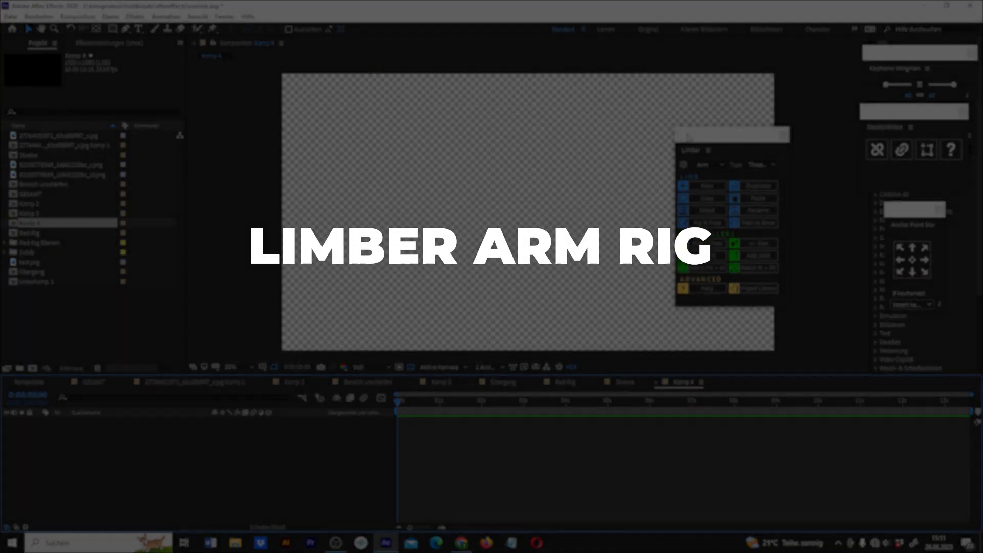
Step: Move the Limber panel aside, keep the Arm limb, switch its type to Bone, and begin a new limb
{"action": "left_click_drag", "start_coordinate": [697, 132], "coordinate": [724, 124]}
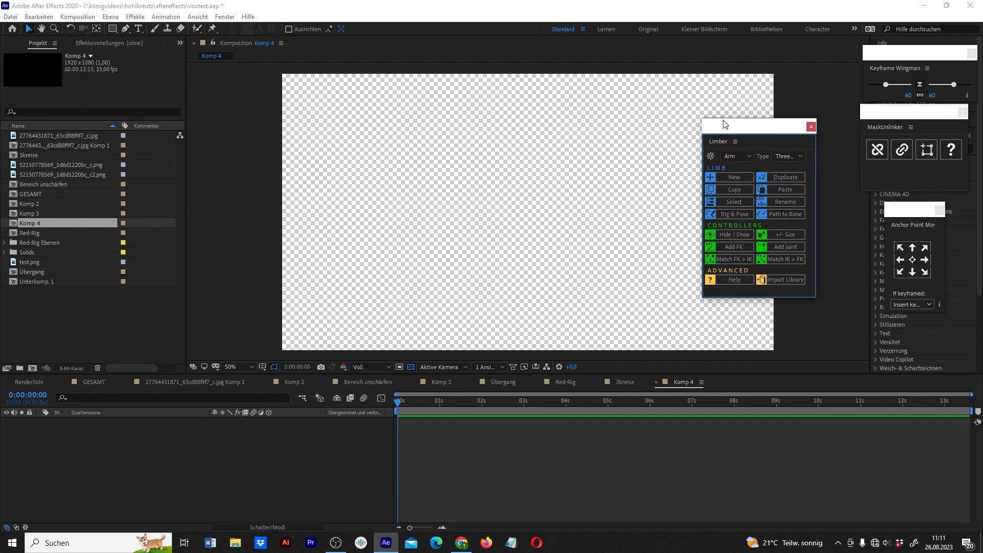
{"action": "left_click", "coordinate": [738, 154]}
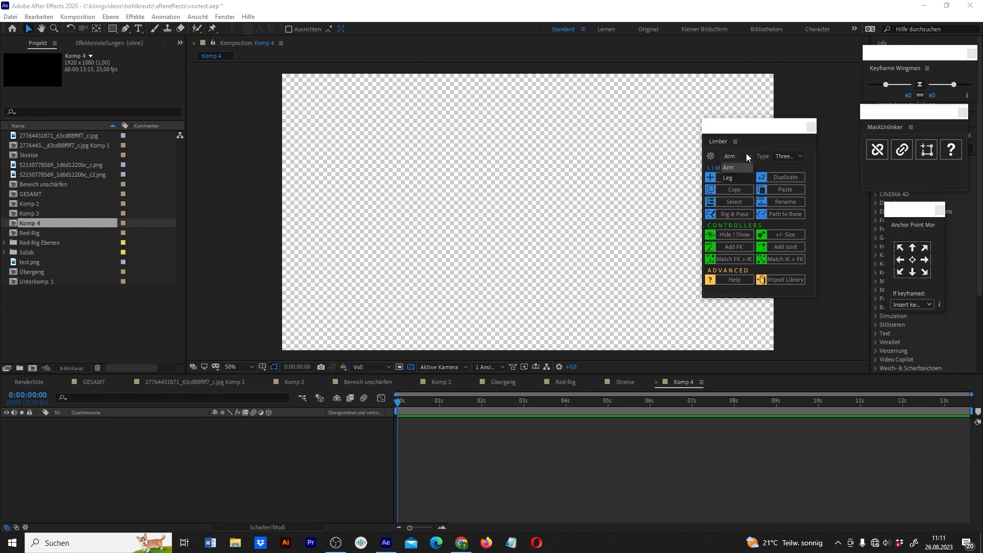
{"action": "left_click", "coordinate": [735, 169]}
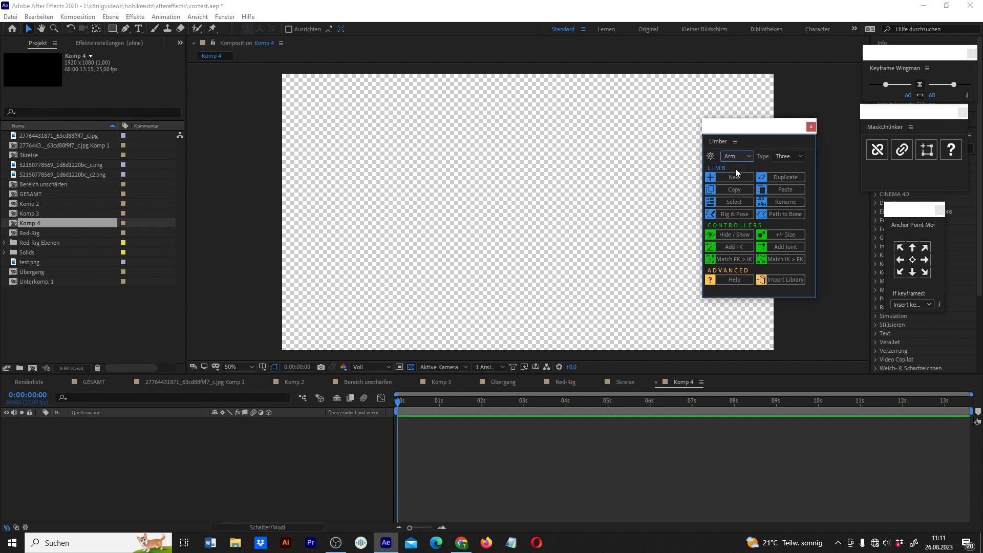
{"action": "left_click", "coordinate": [780, 155]}
{"action": "left_click", "coordinate": [786, 166]}
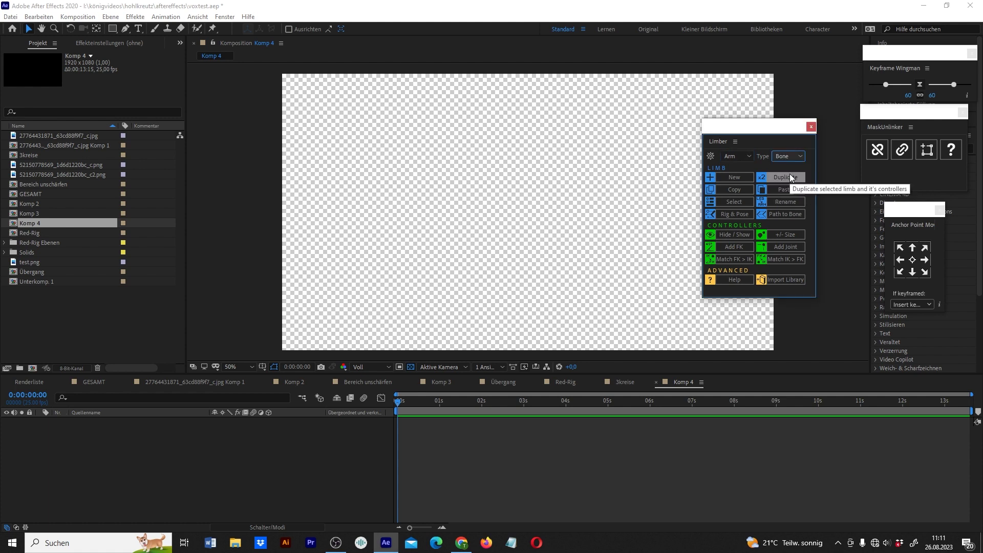
{"action": "left_click", "coordinate": [744, 176]}
{"action": "type", "text": "Bone"}
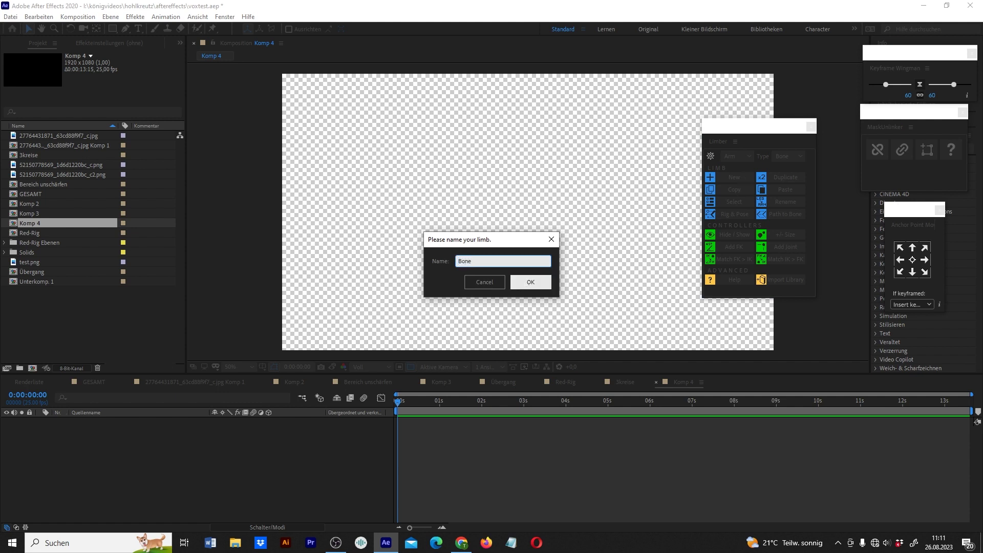
Step: Name the new limb 'Bone' to create the Bone-Wrist, Bone-Shoulder and Bone-Arm layers
{"action": "left_click", "coordinate": [531, 282]}
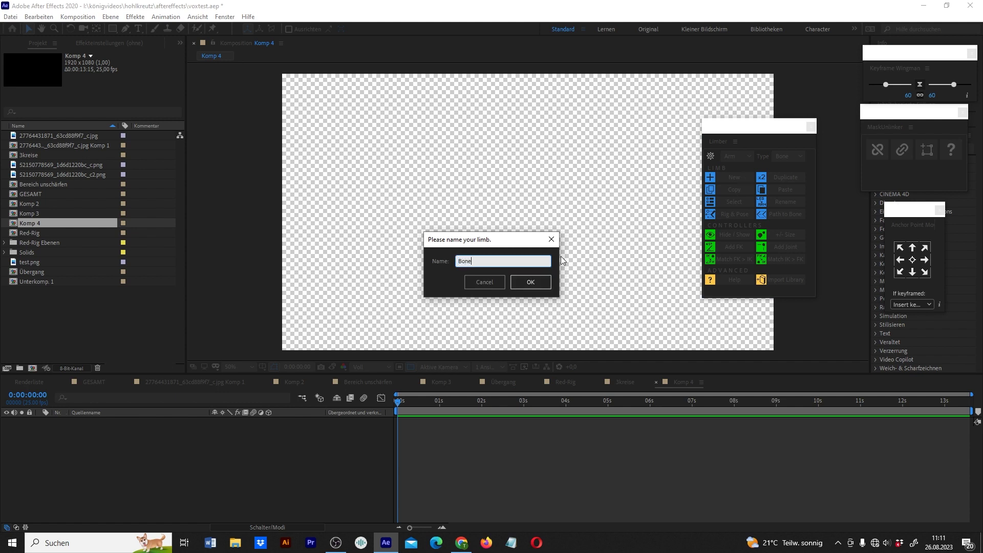
{"action": "left_click", "coordinate": [531, 282]}
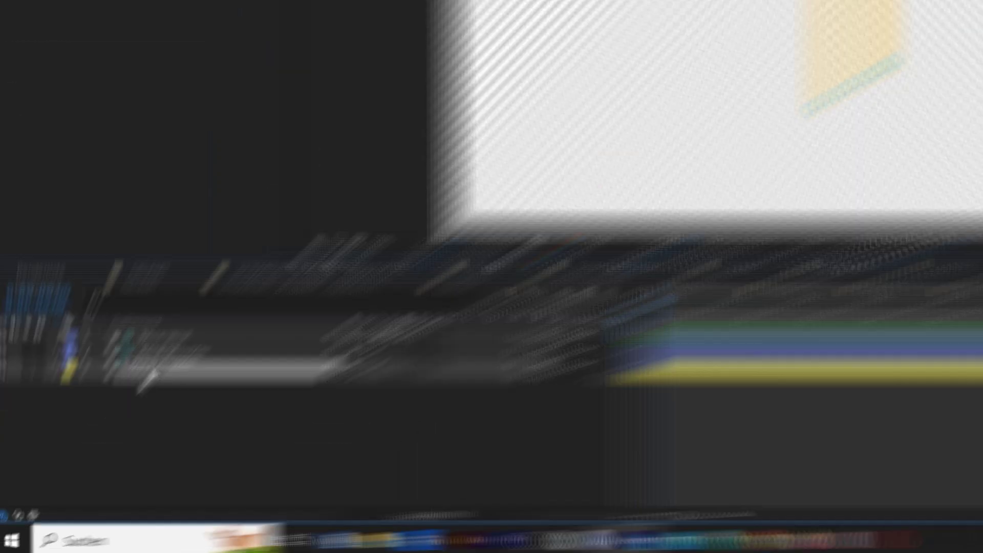
Step: Select the Bone-Arm, Bone-Shoulder and Bone-Wrist layers in turn
{"action": "left_click", "coordinate": [271, 440]}
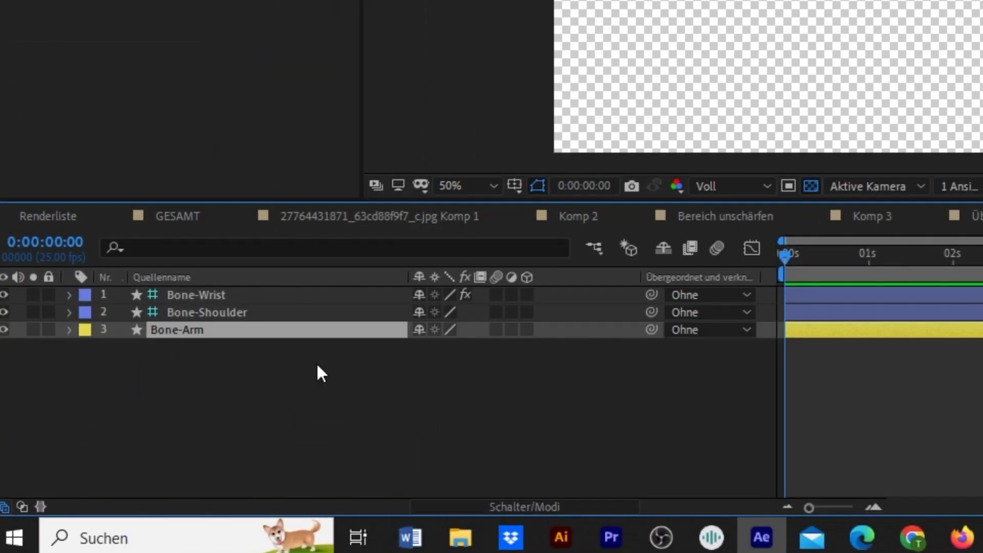
{"action": "left_click", "coordinate": [293, 312]}
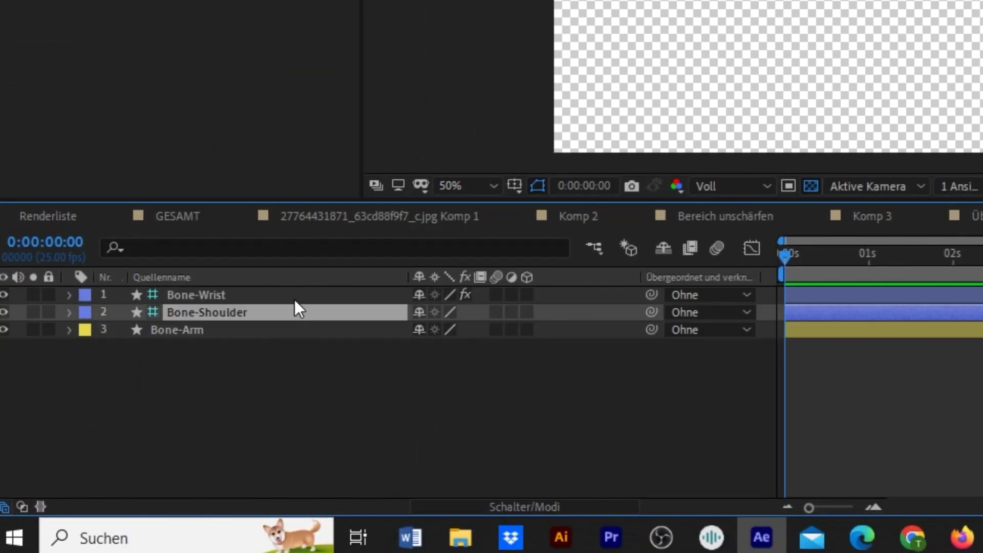
{"action": "left_click", "coordinate": [296, 295]}
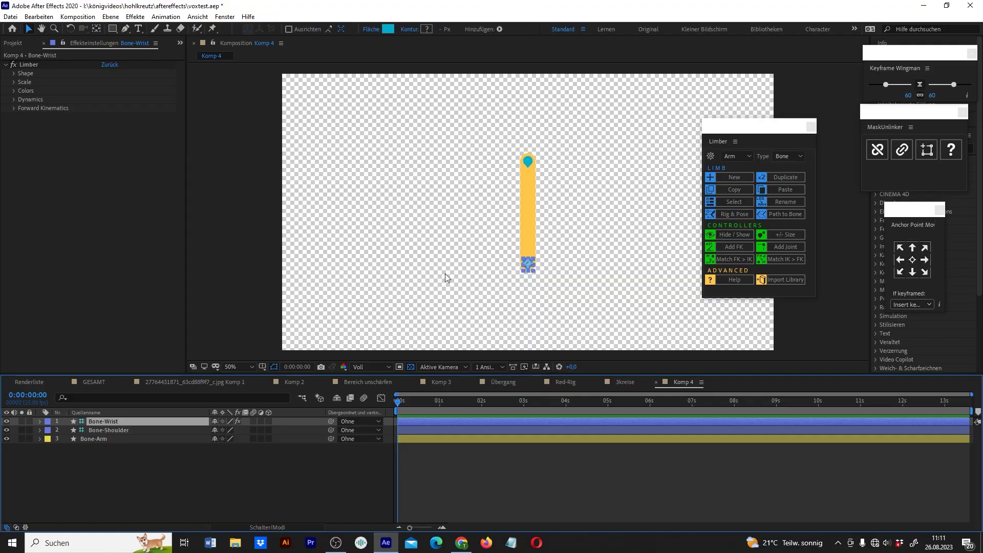
Step: Drag the wrist and shoulder controllers to bend the arm into a > shape
{"action": "left_click_drag", "start_coordinate": [526, 264], "coordinate": [541, 256]}
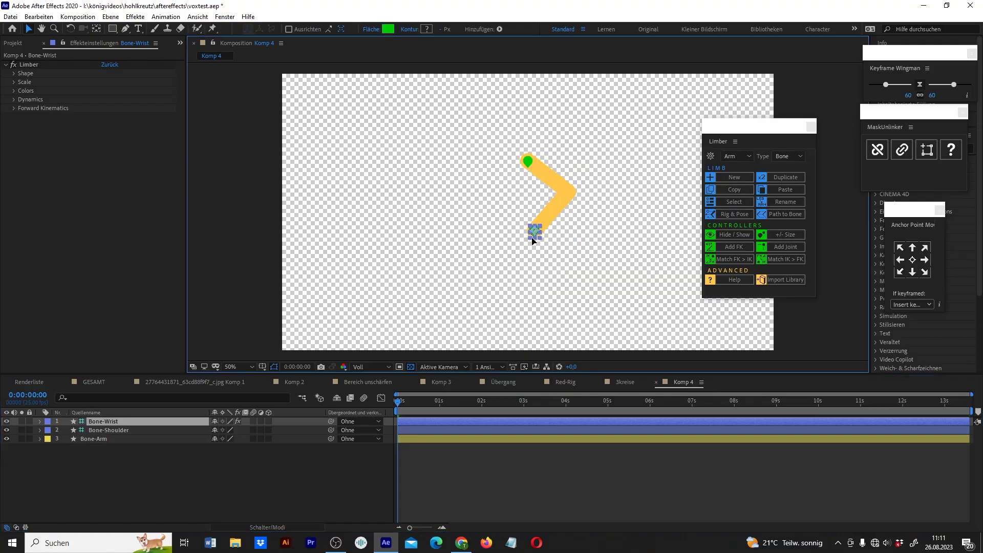
{"action": "left_click_drag", "start_coordinate": [540, 256], "coordinate": [528, 242]}
{"action": "left_click_drag", "start_coordinate": [527, 159], "coordinate": [512, 138]}
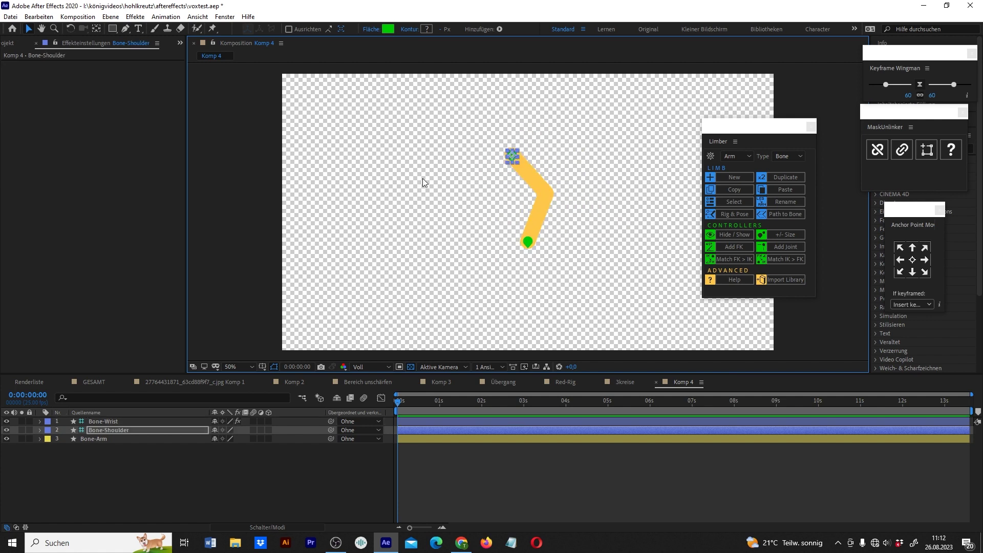
{"action": "left_click", "coordinate": [527, 241]}
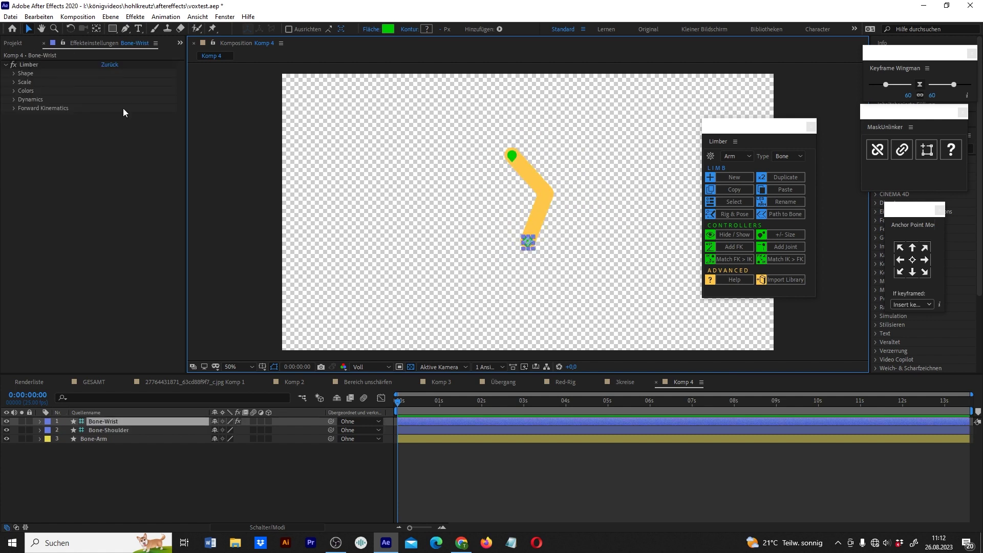
{"action": "left_click", "coordinate": [14, 75]}
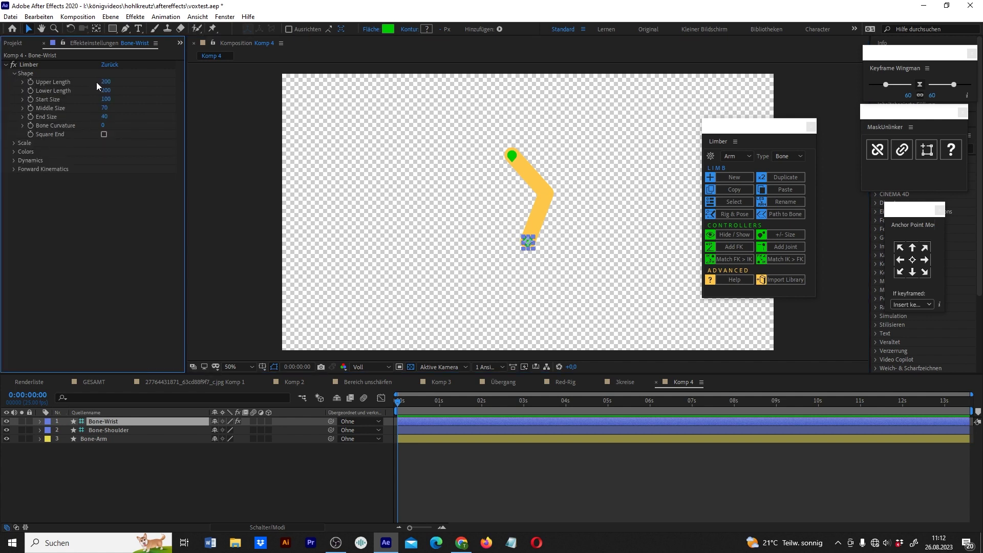
Step: Set Limber's Upper Length to 221 and Size Scale to 99%
{"action": "mouse_move", "coordinate": [107, 85]}
{"action": "left_mouse_down"}
{"action": "mouse_move", "coordinate": [152, 90]}
{"action": "mouse_move", "coordinate": [81, 89]}
{"action": "left_mouse_up"}
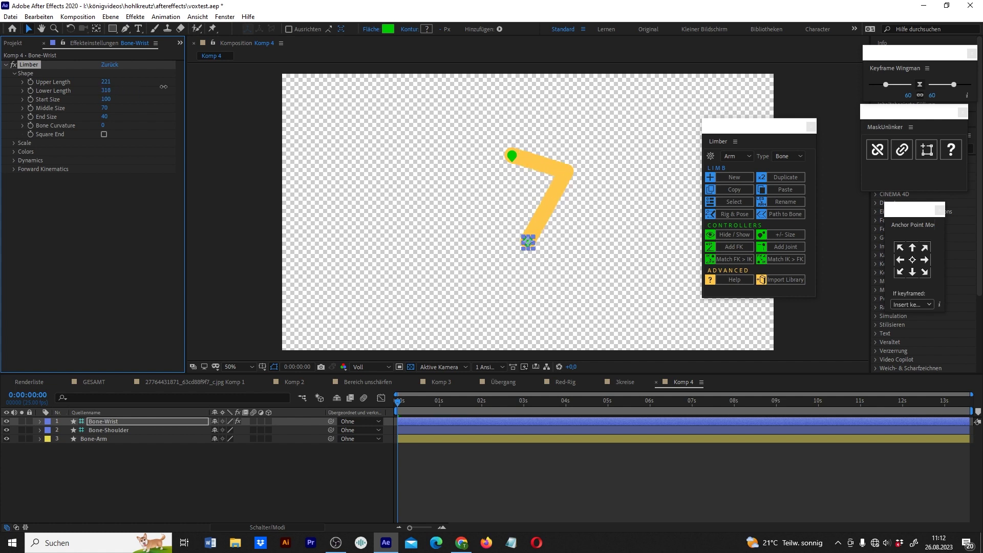
{"action": "left_click", "coordinate": [13, 143]}
{"action": "mouse_move", "coordinate": [108, 153]}
{"action": "left_mouse_down"}
{"action": "mouse_move", "coordinate": [122, 153]}
{"action": "mouse_move", "coordinate": [89, 151]}
{"action": "left_mouse_up"}
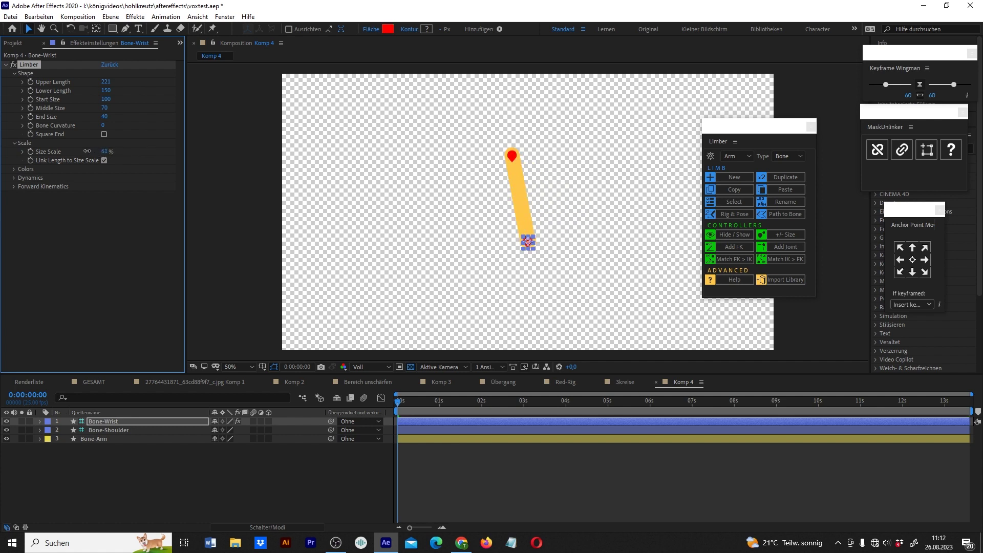
{"action": "left_click_drag", "start_coordinate": [98, 151], "coordinate": [108, 152]}
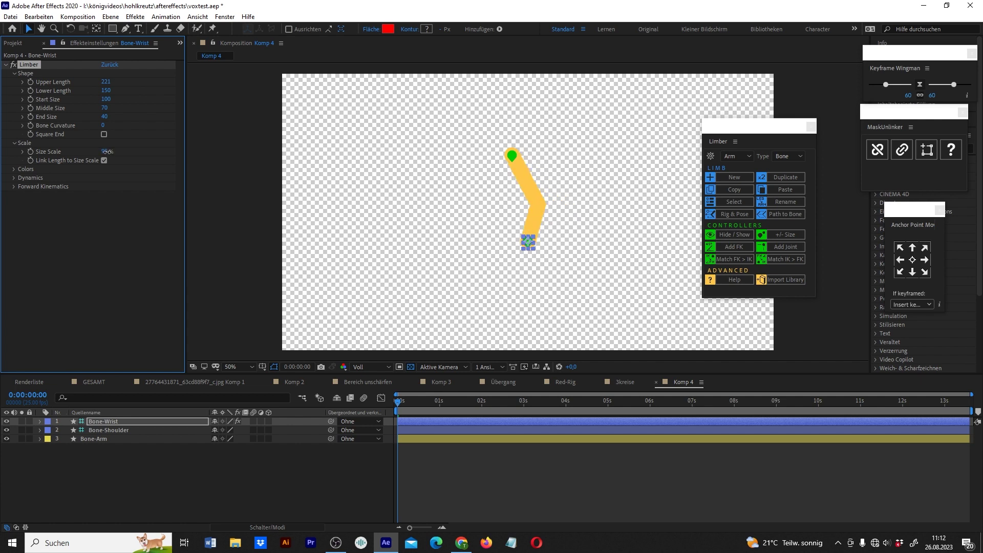
{"action": "left_click", "coordinate": [14, 170]}
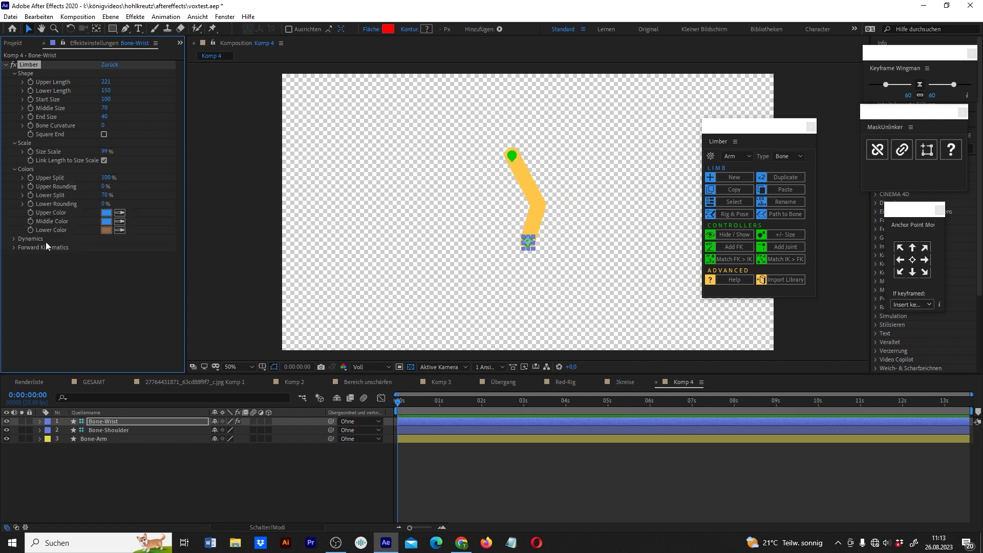
Step: Try different Clockwise values under Dynamics and lift the wrist so the arm forms a V
{"action": "left_click", "coordinate": [13, 238]}
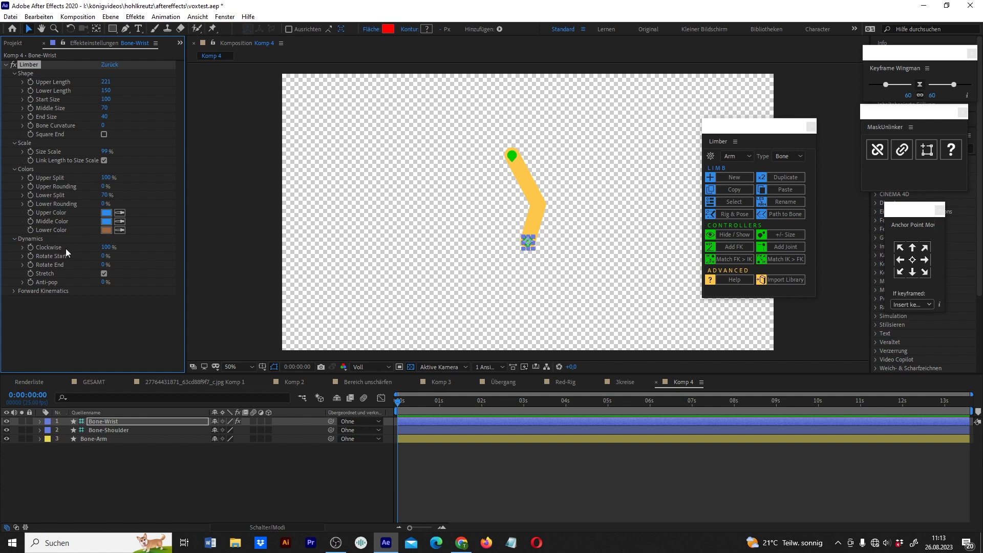
{"action": "left_click_drag", "start_coordinate": [106, 247], "coordinate": [123, 263]}
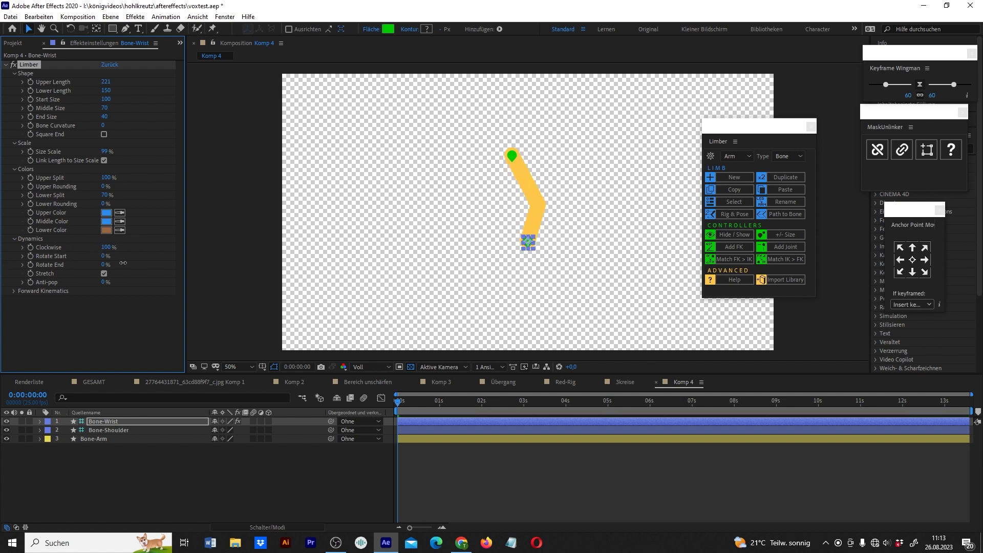
{"action": "left_click_drag", "start_coordinate": [123, 263], "coordinate": [125, 252]}
{"action": "left_click_drag", "start_coordinate": [527, 244], "coordinate": [462, 213]}
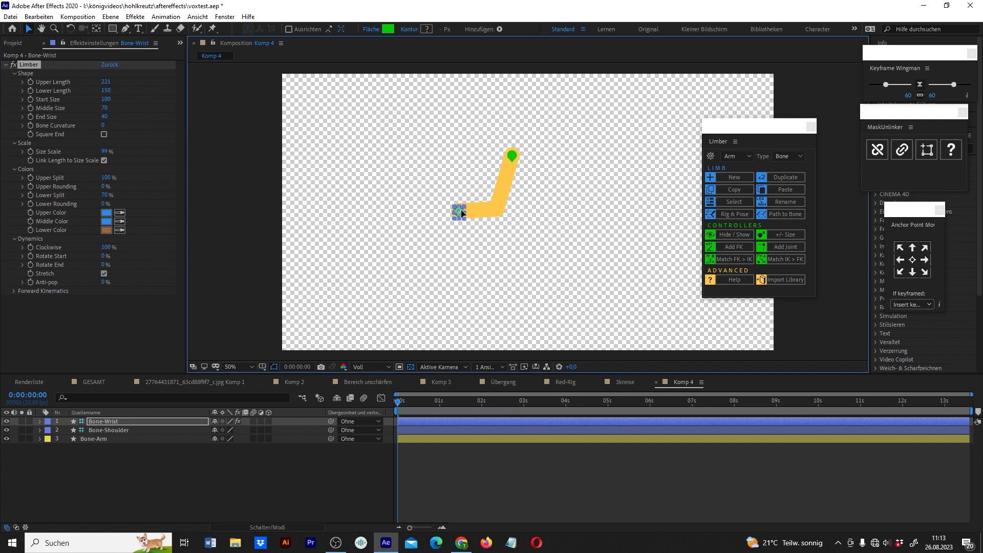
{"action": "left_click_drag", "start_coordinate": [461, 213], "coordinate": [441, 172]}
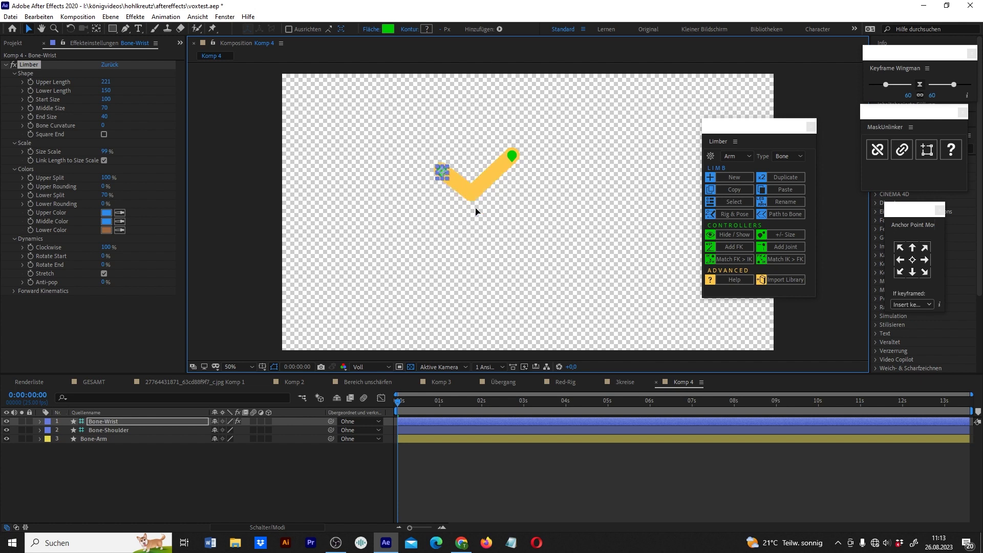
Step: Set Clockwise to -31% to flip the elbow bend, then re-pose the wrist
{"action": "left_click_drag", "start_coordinate": [105, 247], "coordinate": [5, 248]}
{"action": "mouse_move", "coordinate": [493, 220]}
{"action": "left_mouse_down"}
{"action": "mouse_move", "coordinate": [506, 214]}
{"action": "mouse_move", "coordinate": [489, 219]}
{"action": "left_mouse_up"}
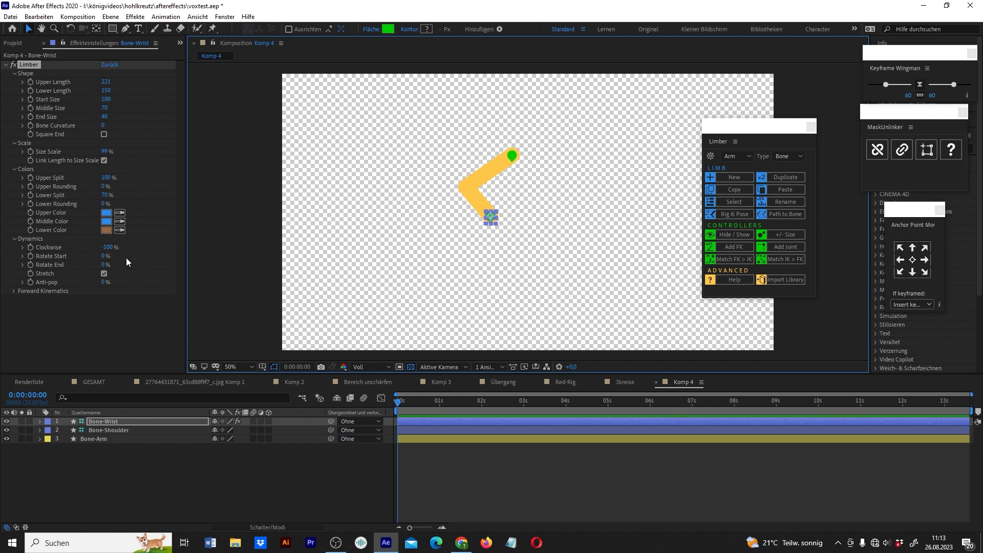
{"action": "left_click_drag", "start_coordinate": [108, 248], "coordinate": [88, 253]}
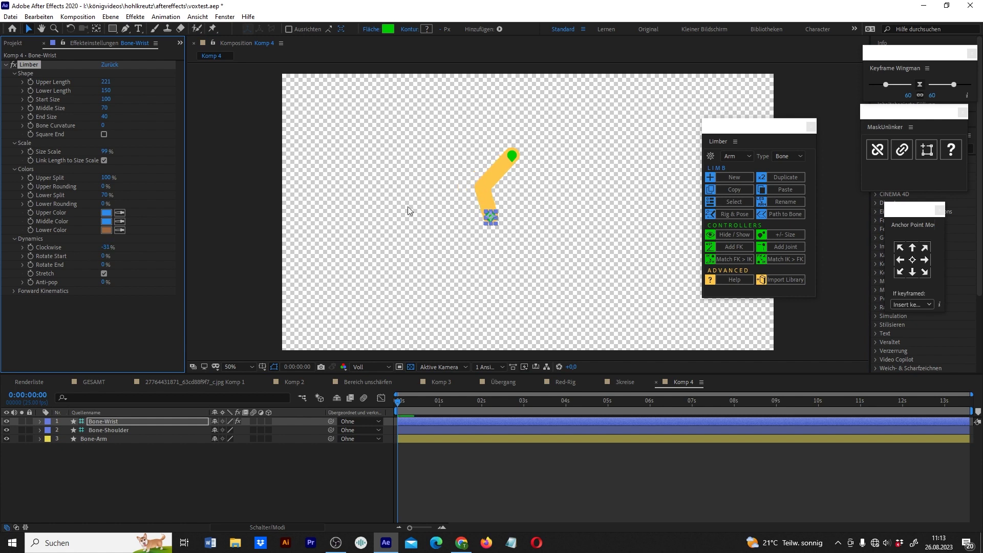
{"action": "mouse_move", "coordinate": [490, 217]}
{"action": "left_mouse_down"}
{"action": "mouse_move", "coordinate": [515, 231]}
{"action": "mouse_move", "coordinate": [493, 215]}
{"action": "left_mouse_up"}
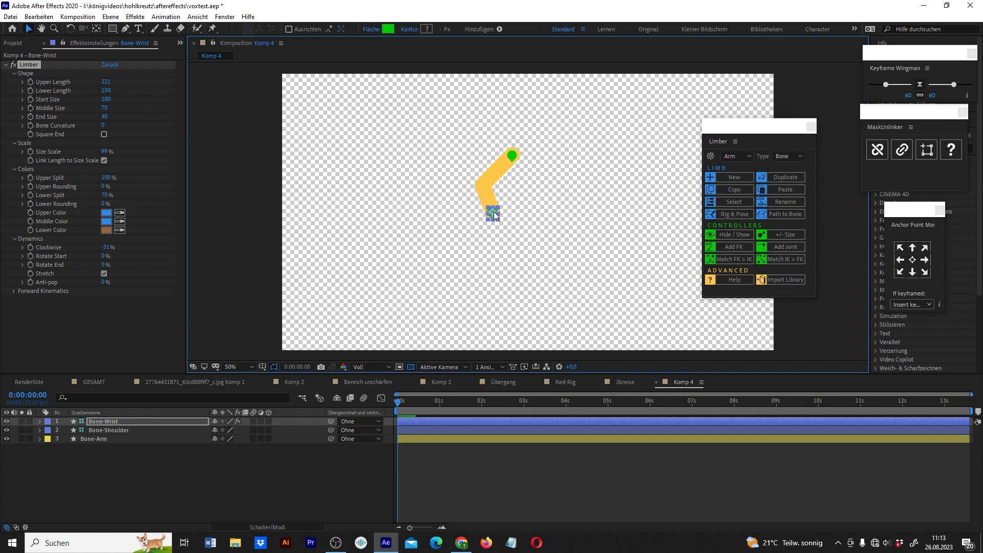
{"action": "mouse_move", "coordinate": [493, 211]}
{"action": "left_mouse_down"}
{"action": "mouse_move", "coordinate": [521, 219]}
{"action": "mouse_move", "coordinate": [557, 196]}
{"action": "left_mouse_up"}
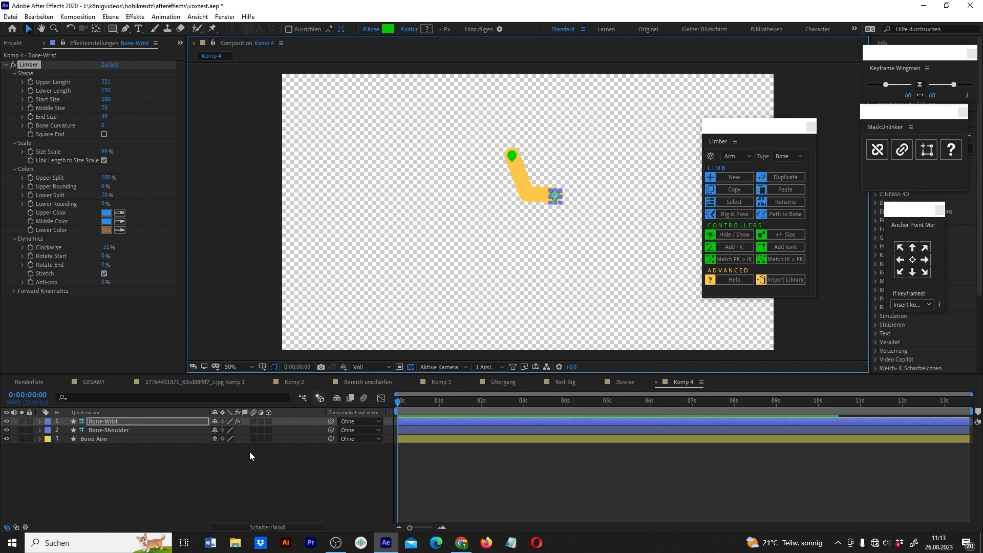
Step: Keyframe the wrist position, then pose it elsewhere at 1 second 8 frames
{"action": "key", "text": "p"}
{"action": "left_click", "coordinate": [65, 430]}
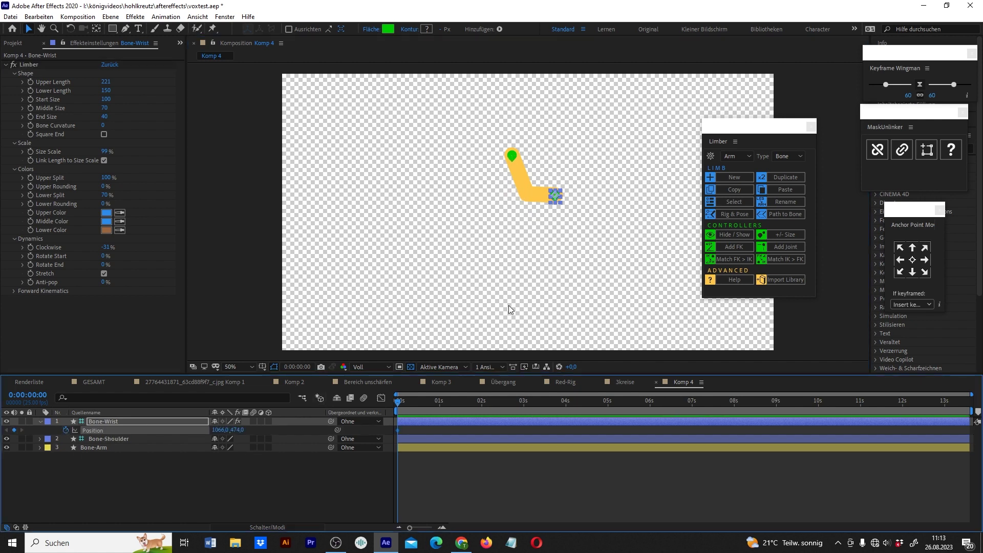
{"action": "left_click_drag", "start_coordinate": [418, 404], "coordinate": [453, 406]}
{"action": "left_click_drag", "start_coordinate": [554, 196], "coordinate": [490, 230]}
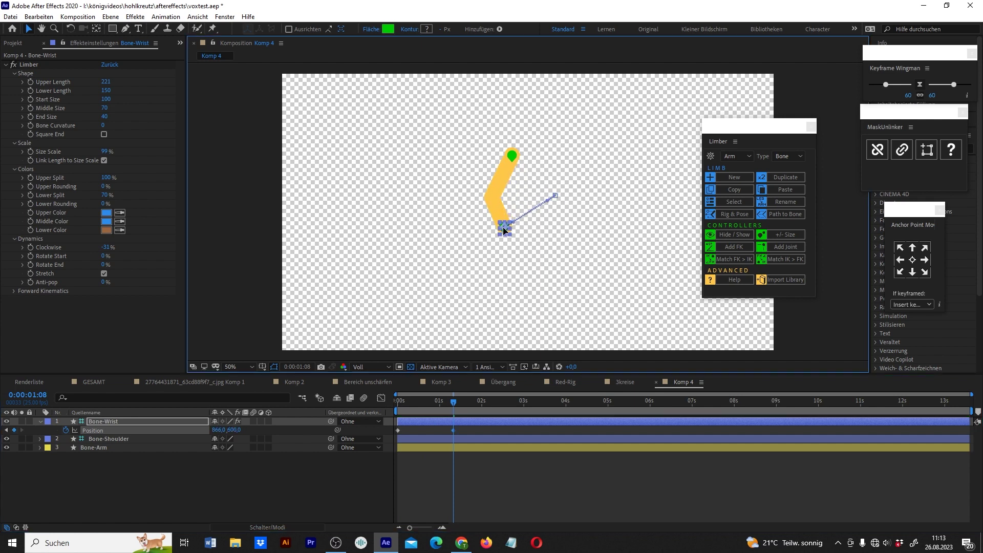
Step: Play the animation, pull the wrist to test stretching, then uncheck Stretch under Dynamics
{"action": "left_click_drag", "start_coordinate": [457, 401], "coordinate": [386, 410]}
{"action": "key", "text": "space"}
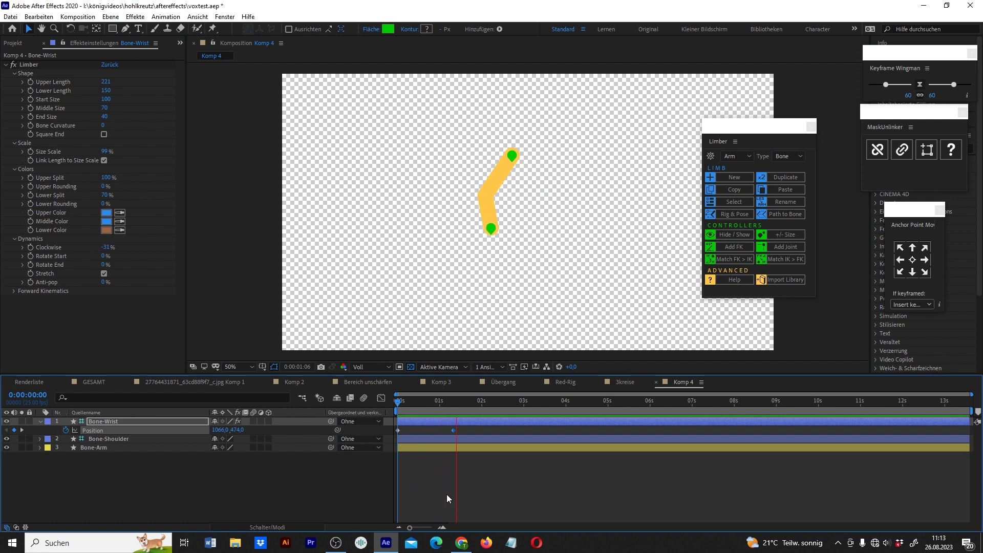
{"action": "left_click", "coordinate": [453, 403]}
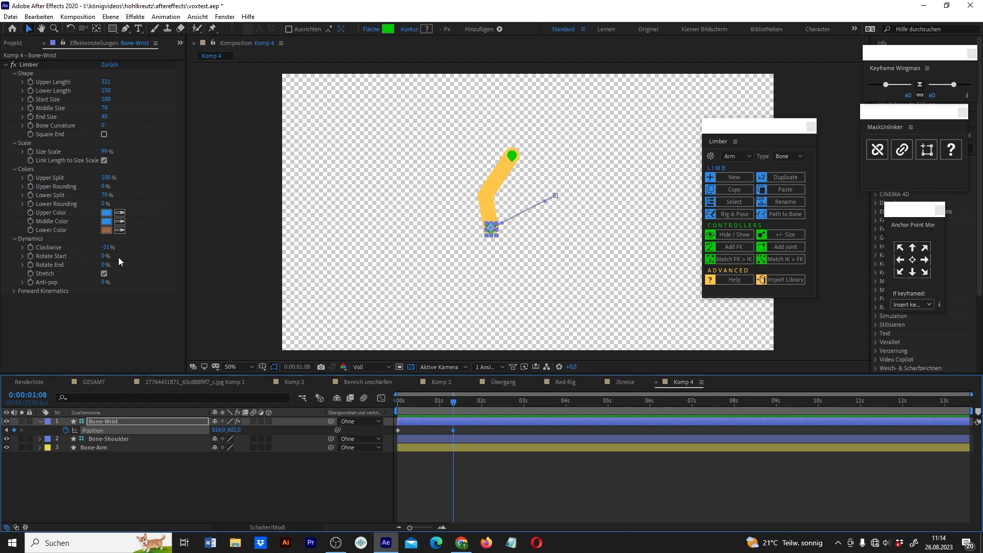
{"action": "mouse_move", "coordinate": [490, 231]}
{"action": "left_mouse_down"}
{"action": "mouse_move", "coordinate": [474, 289]}
{"action": "mouse_move", "coordinate": [477, 279]}
{"action": "left_mouse_up"}
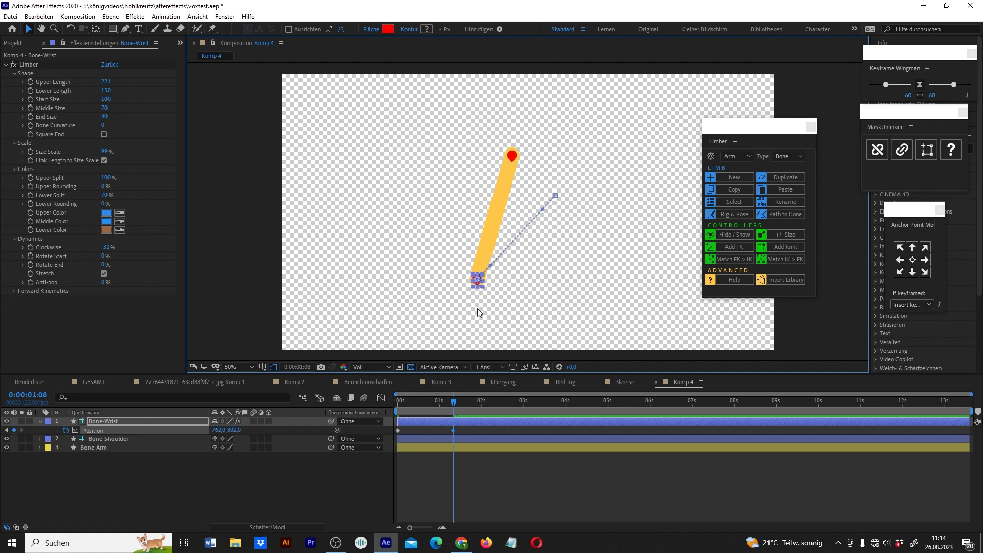
{"action": "left_click", "coordinate": [103, 274]}
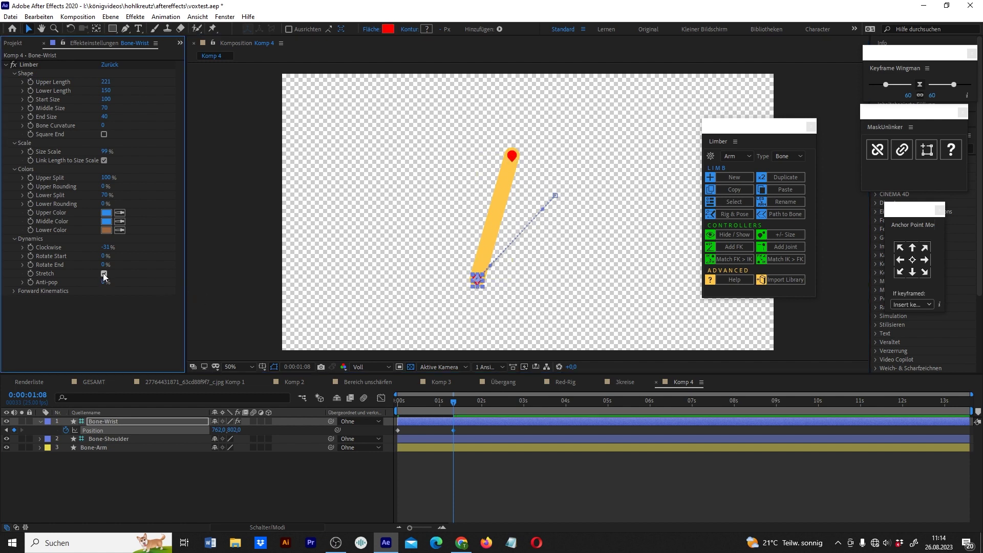
{"action": "mouse_move", "coordinate": [471, 284]}
{"action": "left_mouse_down"}
{"action": "mouse_move", "coordinate": [482, 215]}
{"action": "mouse_move", "coordinate": [388, 290]}
{"action": "mouse_move", "coordinate": [487, 217]}
{"action": "mouse_move", "coordinate": [499, 224]}
{"action": "left_mouse_up"}
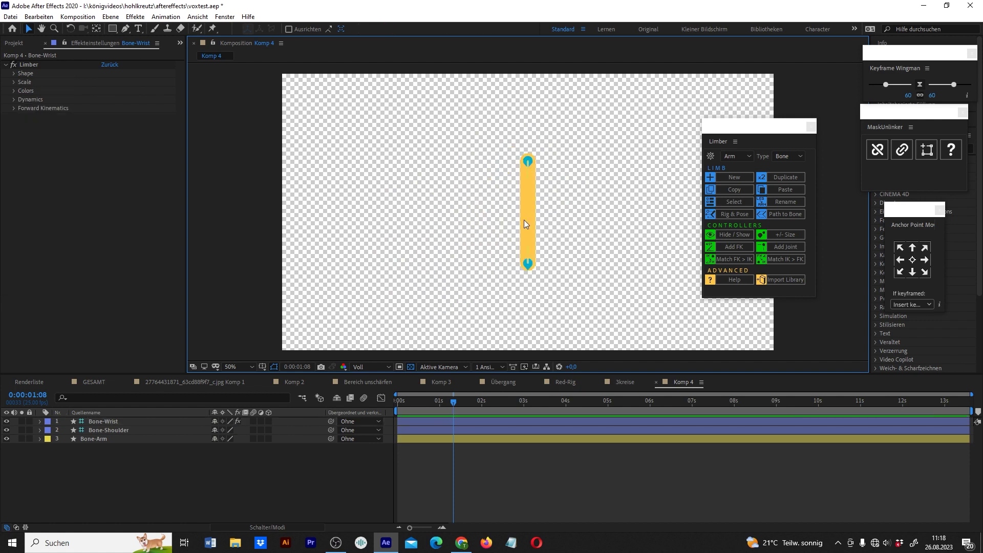
Step: Give the Bone-Arm layer a dark blue 1B60B7 outline and a wider stroke
{"action": "left_click", "coordinate": [532, 224]}
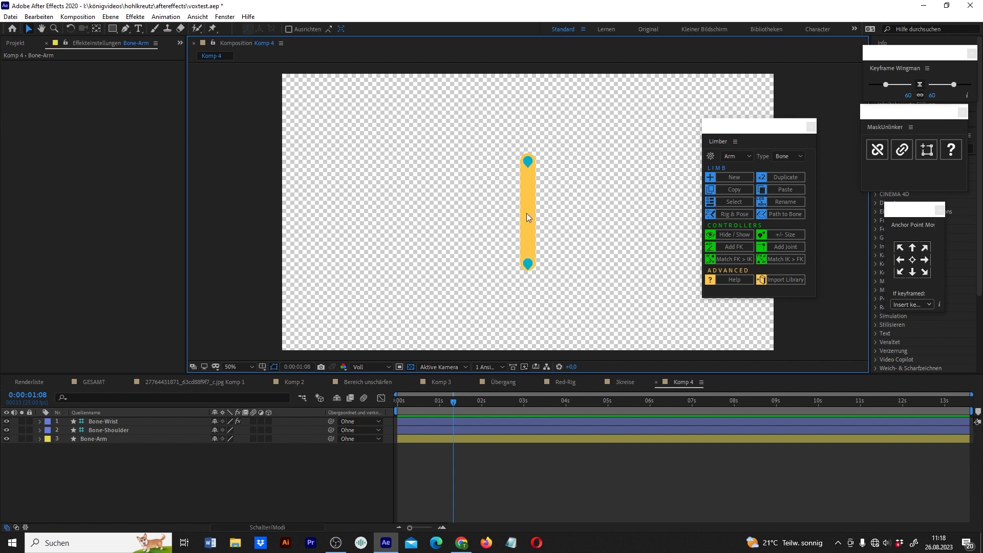
{"action": "left_click", "coordinate": [529, 216]}
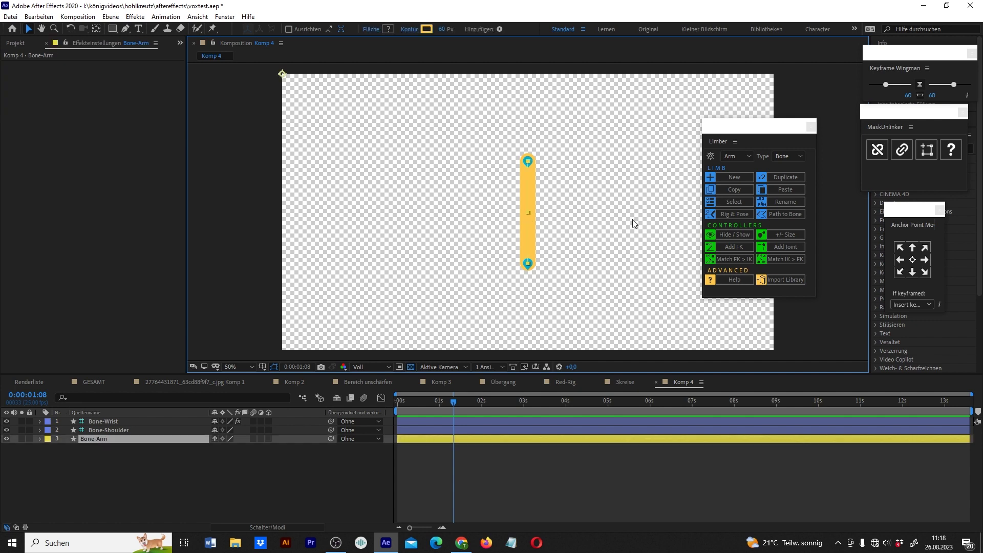
{"action": "left_click", "coordinate": [428, 29]}
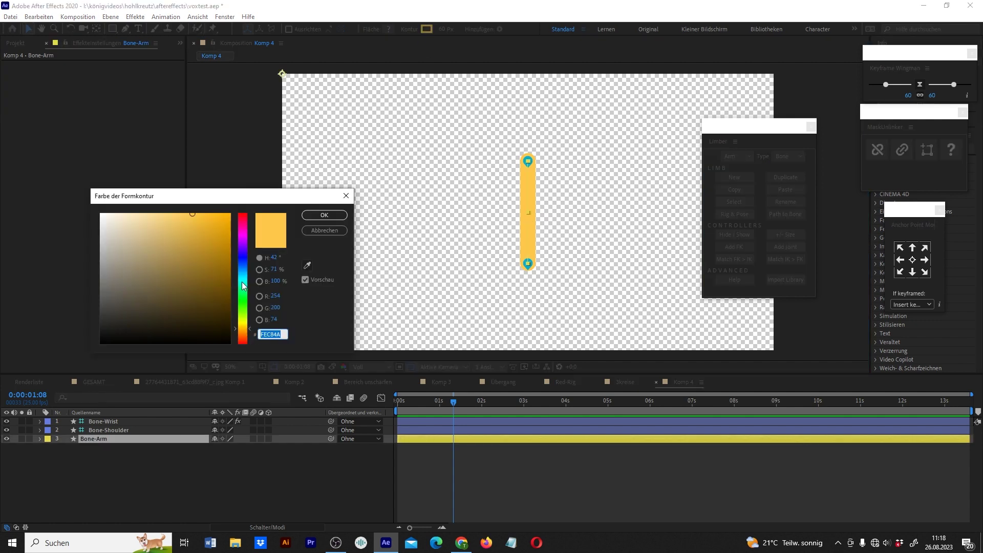
{"action": "left_click", "coordinate": [243, 267]}
{"action": "left_click_drag", "start_coordinate": [203, 230], "coordinate": [211, 250]}
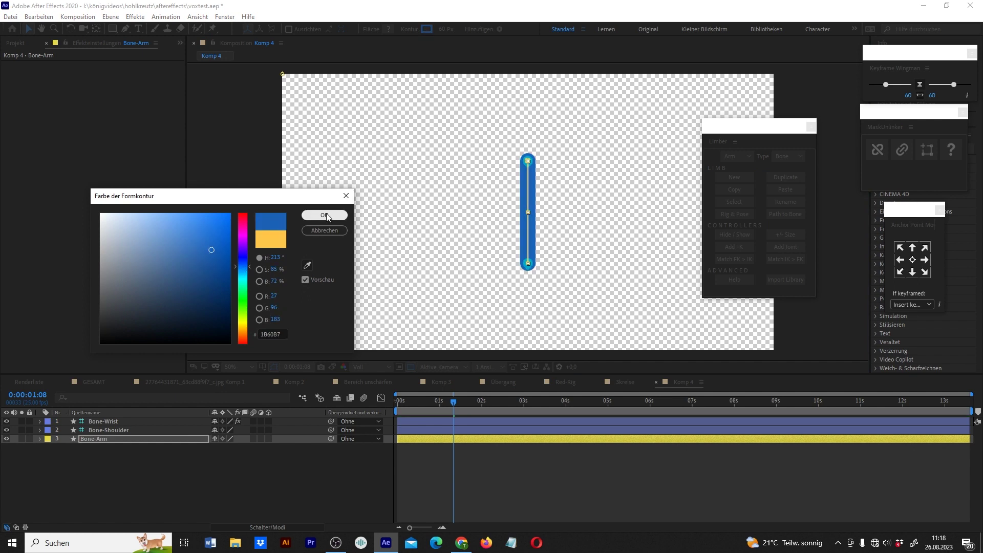
{"action": "left_click", "coordinate": [324, 215]}
{"action": "left_click_drag", "start_coordinate": [445, 29], "coordinate": [456, 29]}
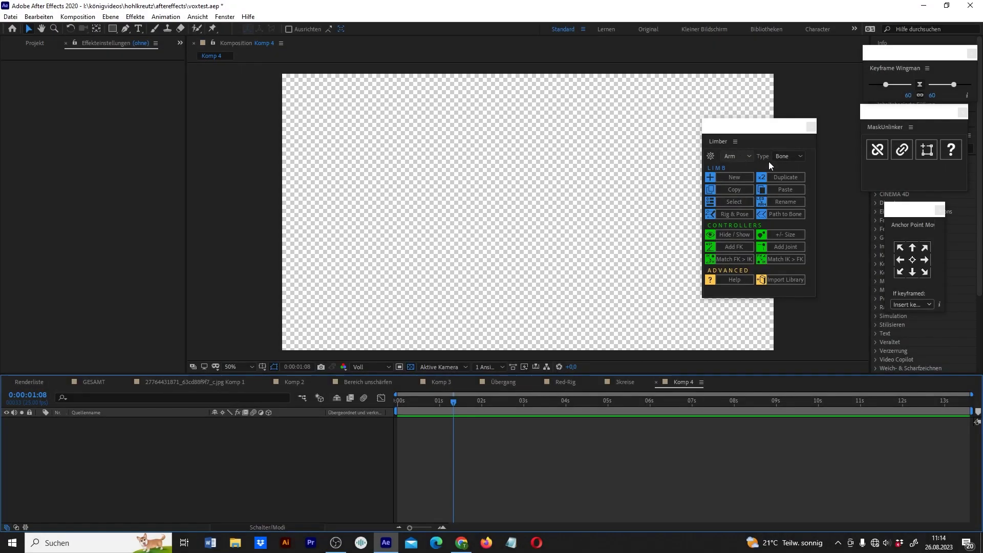
Step: Switch the Limber type to Taper and create a new arm with the name Bone
{"action": "left_click", "coordinate": [786, 156]}
{"action": "left_click", "coordinate": [798, 165]}
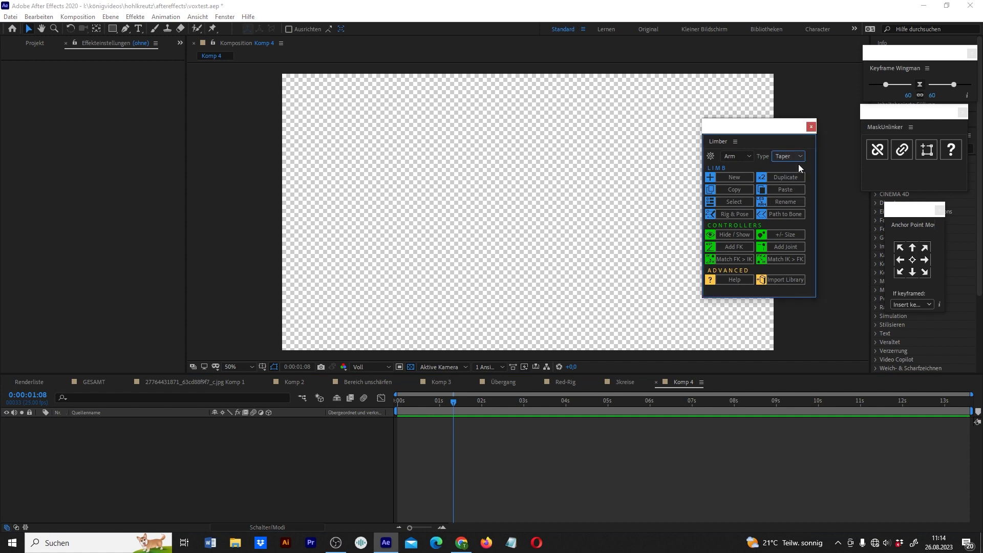
{"action": "left_click", "coordinate": [739, 176]}
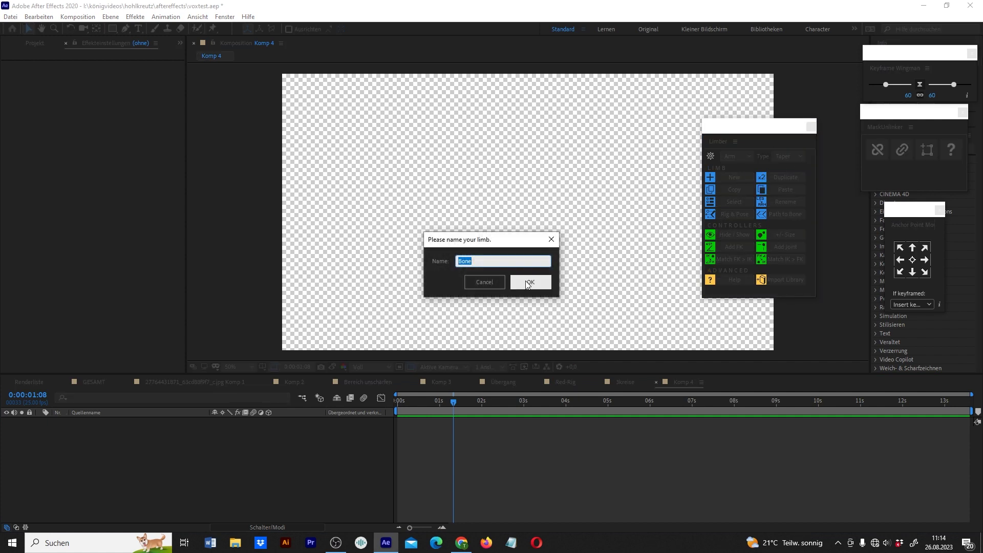
{"action": "left_click", "coordinate": [528, 283]}
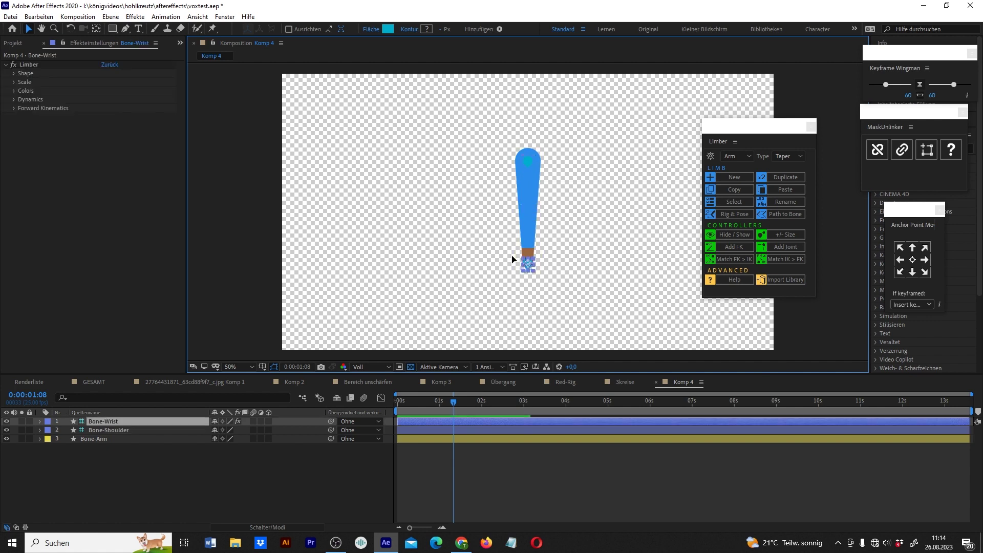
Step: Bend the arm at the elbow, then set lengths 207/211, Middle Size 84 and End Size 65
{"action": "left_click_drag", "start_coordinate": [527, 265], "coordinate": [490, 225]}
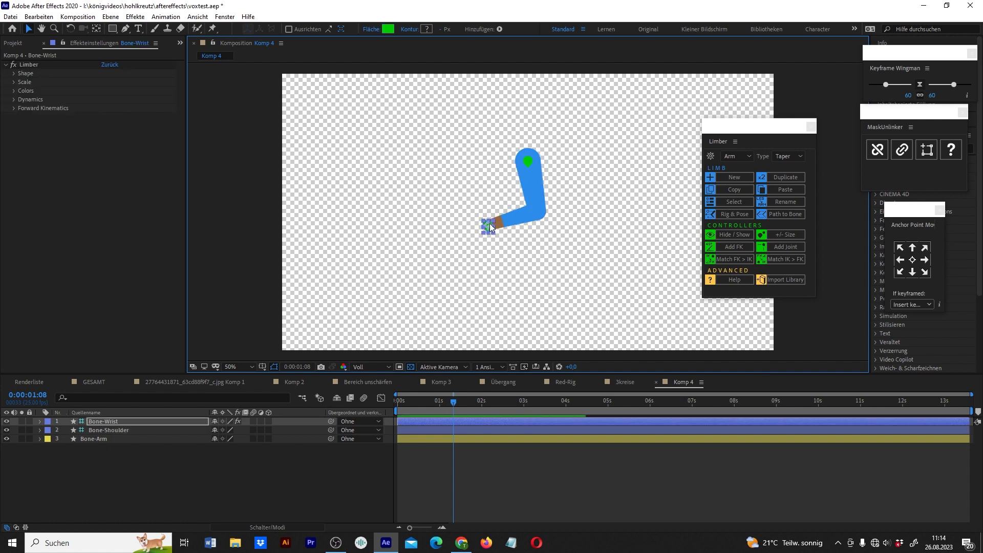
{"action": "left_click", "coordinate": [13, 73]}
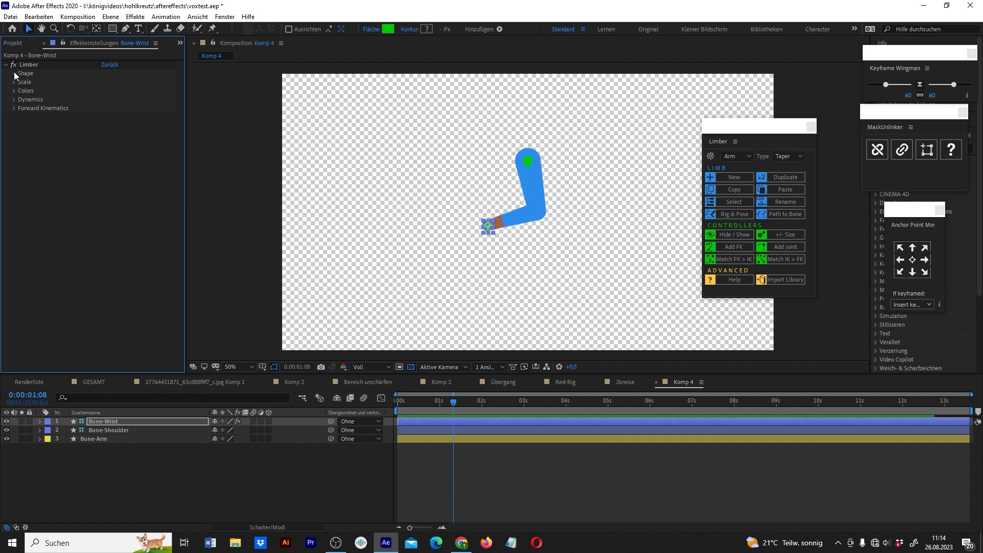
{"action": "left_click_drag", "start_coordinate": [104, 82], "coordinate": [112, 95]}
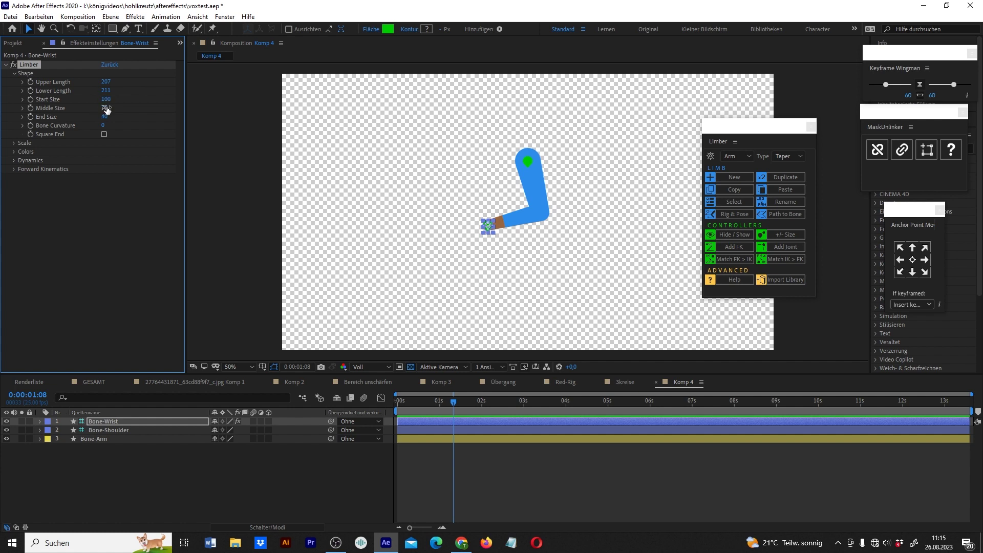
{"action": "mouse_move", "coordinate": [108, 107]}
{"action": "left_mouse_down"}
{"action": "mouse_move", "coordinate": [147, 117]}
{"action": "mouse_move", "coordinate": [117, 116]}
{"action": "left_mouse_up"}
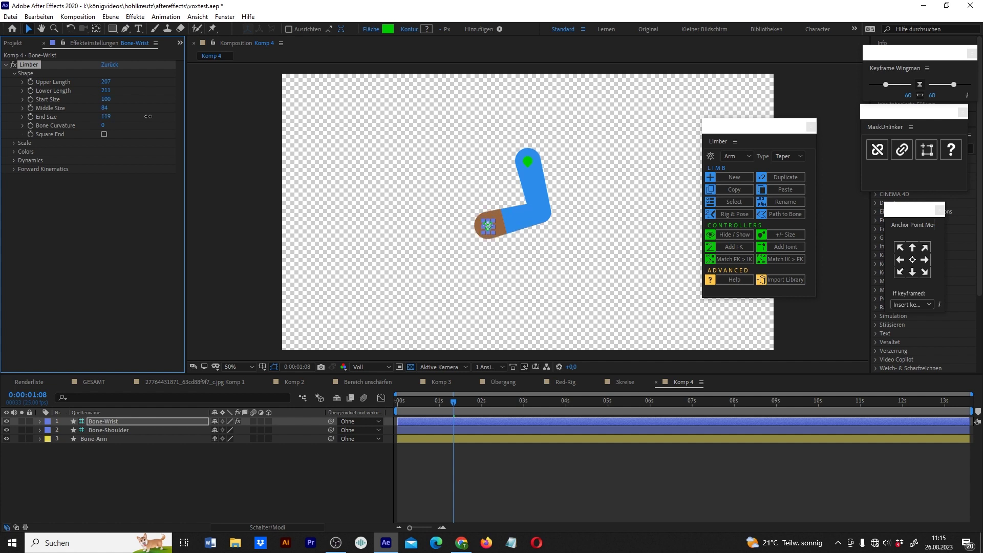
Step: Try a purple Upper Color for the arm, then cancel the change
{"action": "left_click", "coordinate": [14, 152]}
{"action": "left_click", "coordinate": [106, 197]}
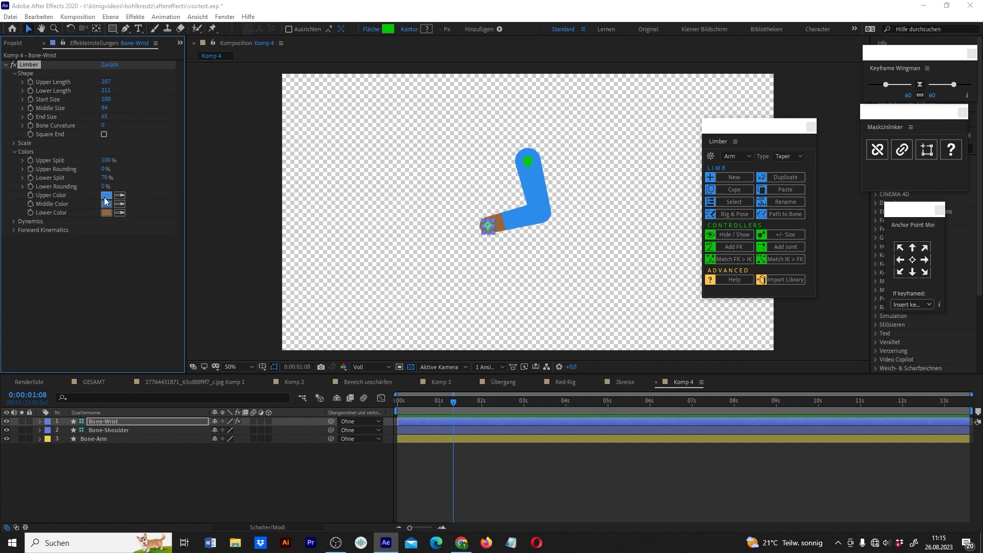
{"action": "mouse_move", "coordinate": [242, 262]}
{"action": "left_mouse_down"}
{"action": "mouse_move", "coordinate": [254, 244]}
{"action": "mouse_move", "coordinate": [246, 288]}
{"action": "mouse_move", "coordinate": [238, 270]}
{"action": "left_mouse_up"}
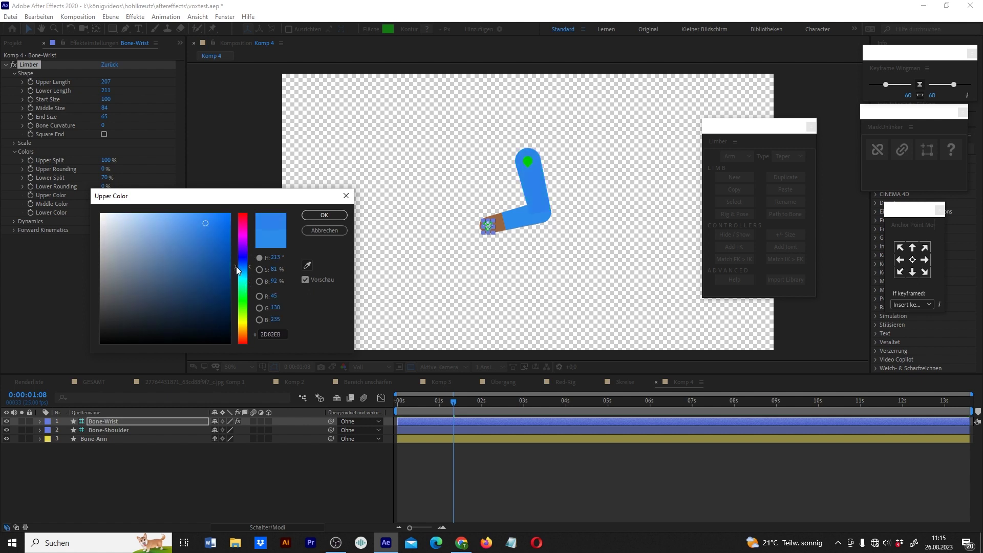
{"action": "left_click", "coordinate": [338, 229]}
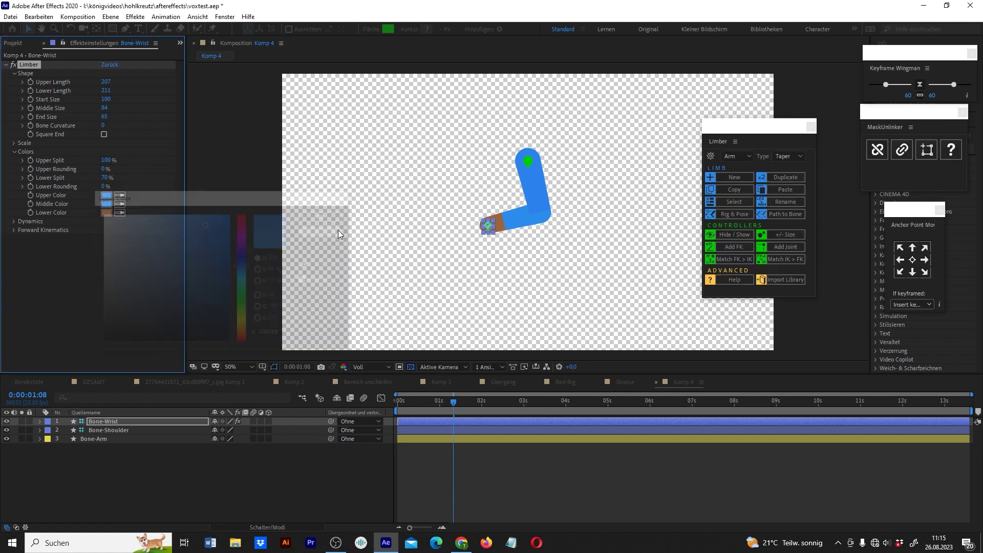
Step: Eyedrop the arm's blue into Lower Color, then re-pose the wrist
{"action": "left_click", "coordinate": [106, 212]}
{"action": "left_click_drag", "start_coordinate": [132, 221], "coordinate": [154, 220]}
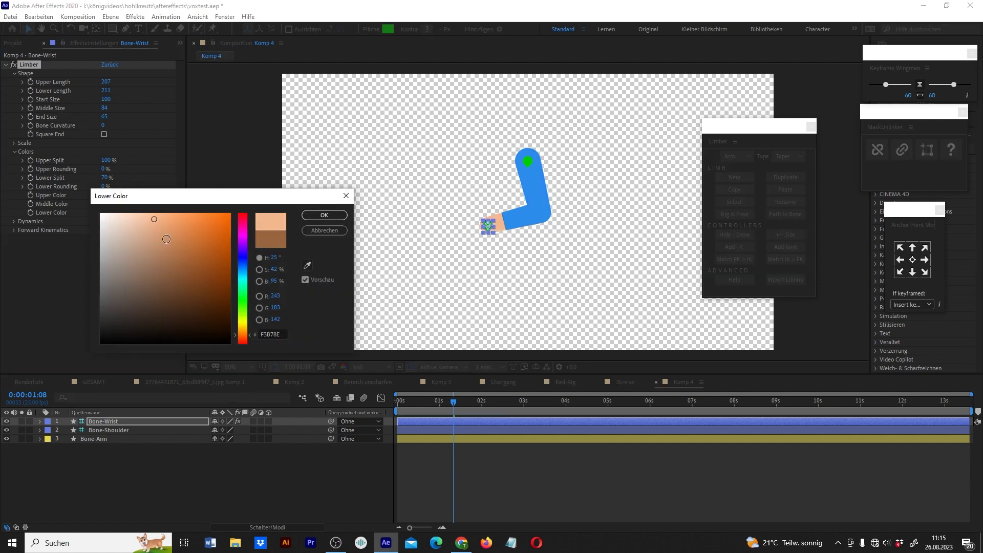
{"action": "left_click", "coordinate": [309, 266]}
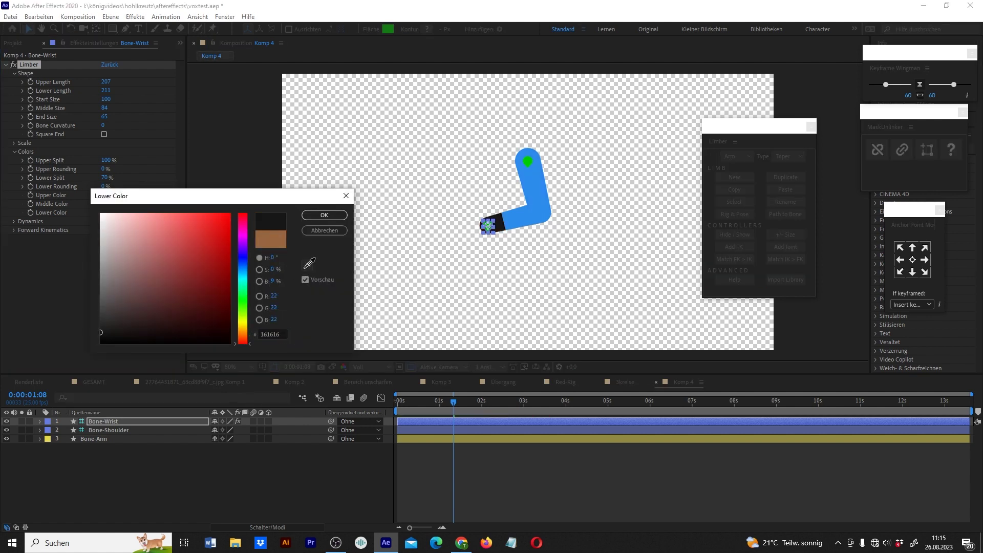
{"action": "left_click", "coordinate": [533, 217]}
{"action": "left_click", "coordinate": [324, 215]}
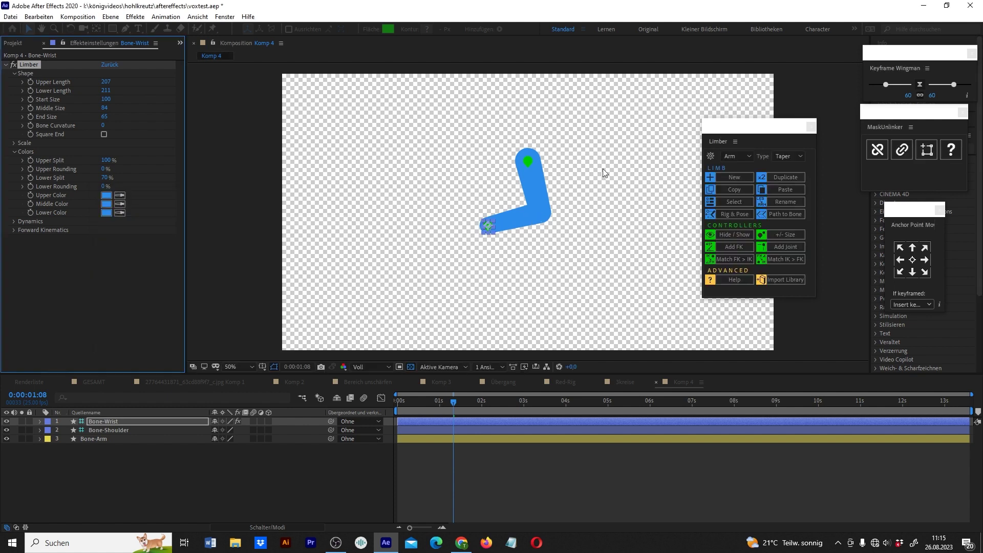
{"action": "mouse_move", "coordinate": [486, 225]}
{"action": "left_mouse_down"}
{"action": "mouse_move", "coordinate": [449, 231]}
{"action": "mouse_move", "coordinate": [517, 238]}
{"action": "left_mouse_up"}
Step: Set the arm's Clockwise dynamics to -42% to flip the elbow bend, then select all three limb layers
{"action": "left_click", "coordinate": [14, 221]}
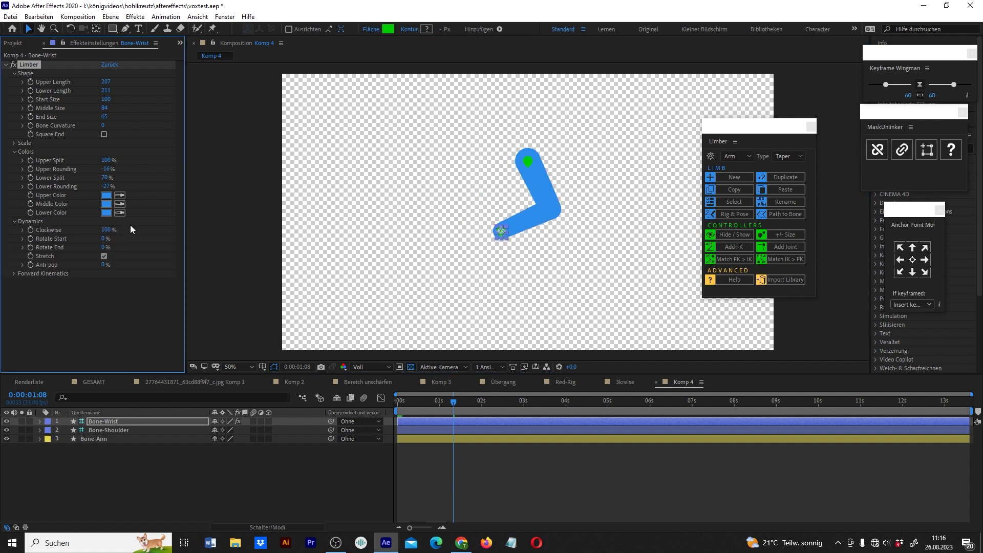
{"action": "left_click_drag", "start_coordinate": [109, 232], "coordinate": [49, 230]}
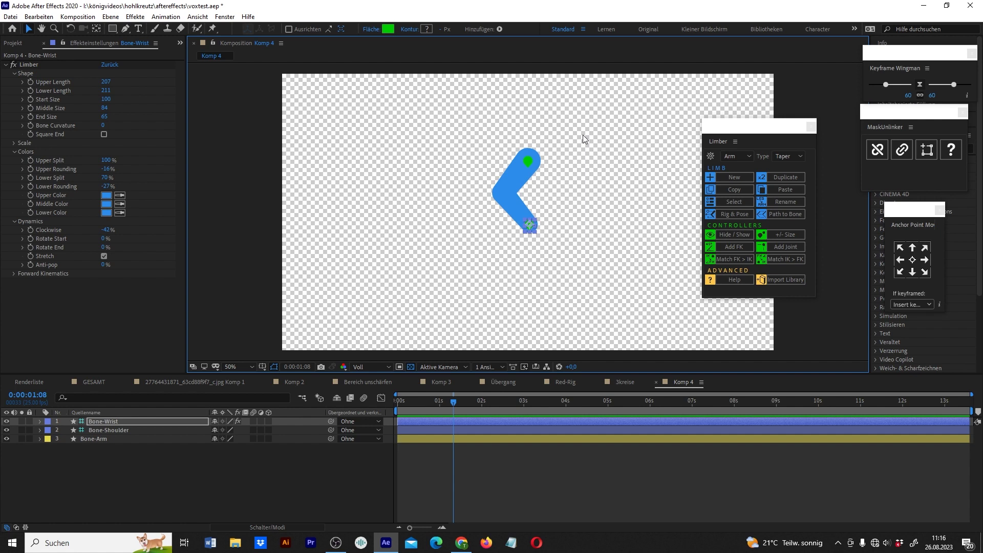
{"action": "left_click_drag", "start_coordinate": [583, 119], "coordinate": [463, 293]}
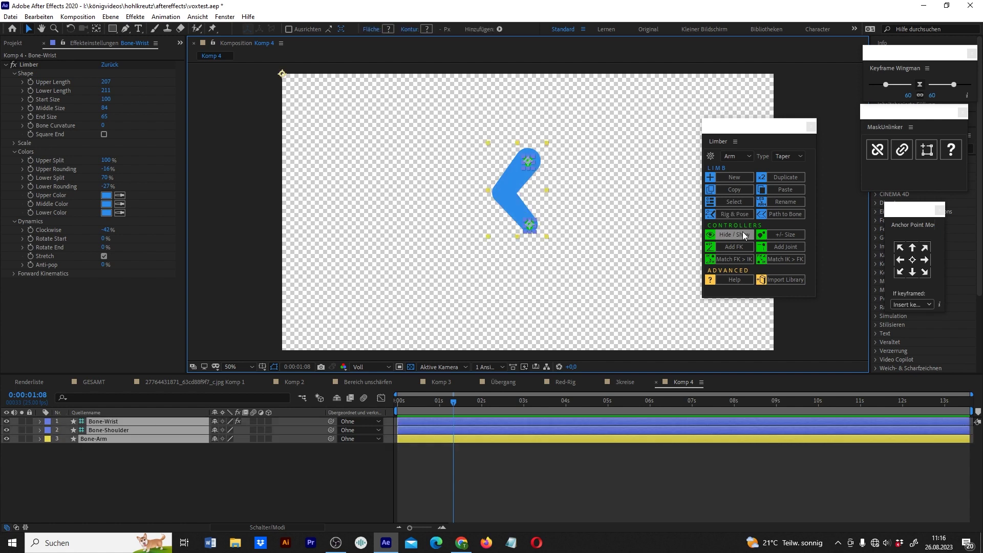
Step: Duplicate the arm limb as 123 and drag its shoulder and wrist controllers to the left
{"action": "left_click", "coordinate": [789, 179]}
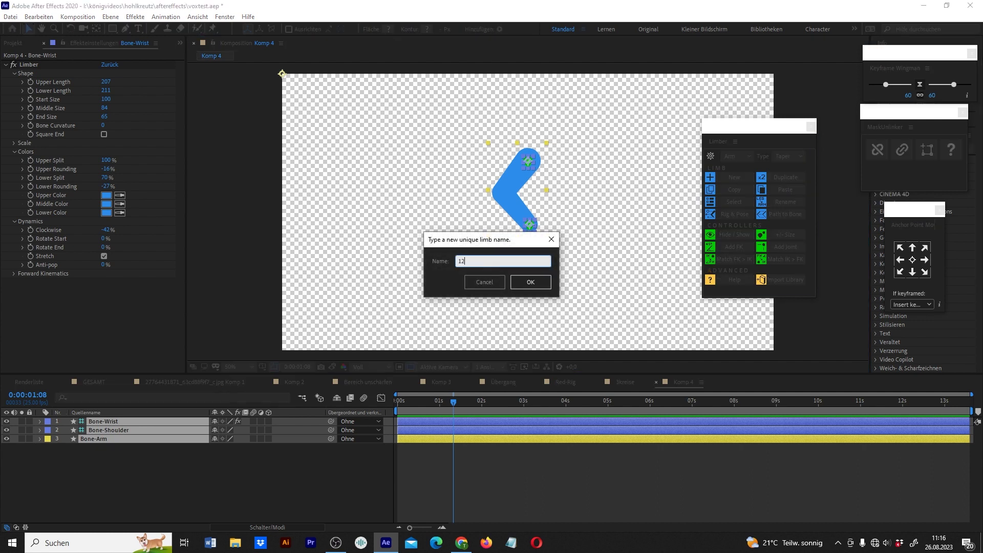
{"action": "key", "text": "Return"}
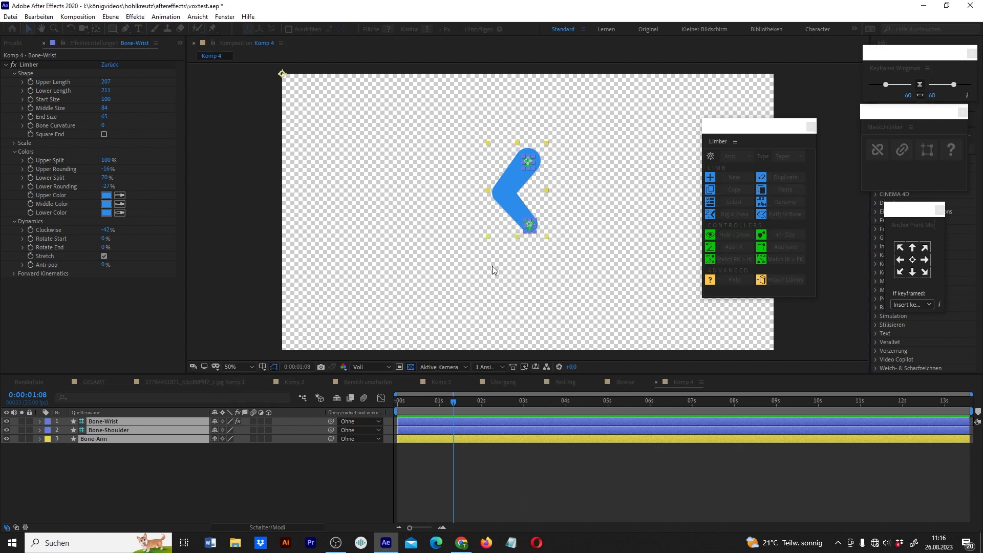
{"action": "left_click", "coordinate": [530, 165]}
{"action": "left_click_drag", "start_coordinate": [529, 165], "coordinate": [460, 173]}
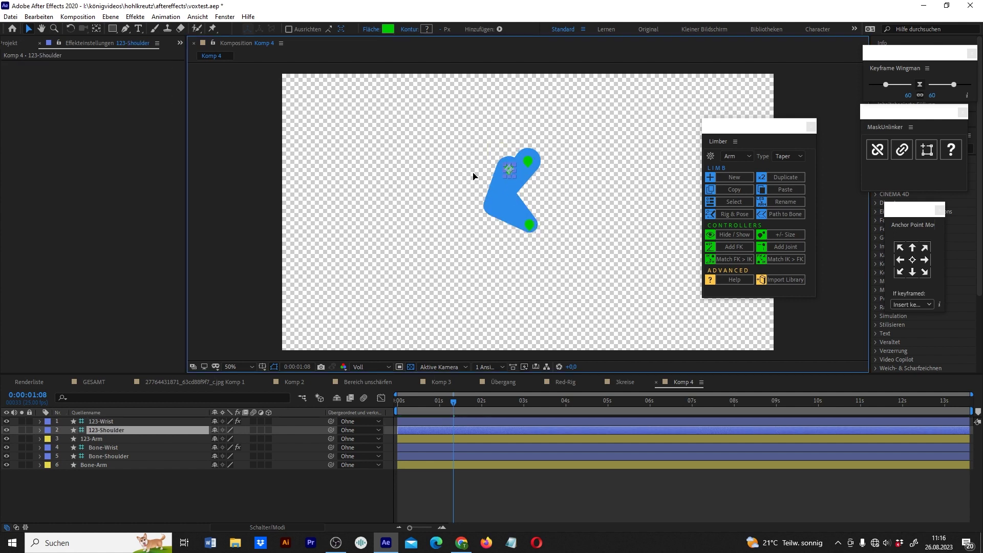
{"action": "mouse_move", "coordinate": [530, 226]}
{"action": "left_mouse_down"}
{"action": "mouse_move", "coordinate": [490, 258]}
{"action": "mouse_move", "coordinate": [439, 233]}
{"action": "left_mouse_up"}
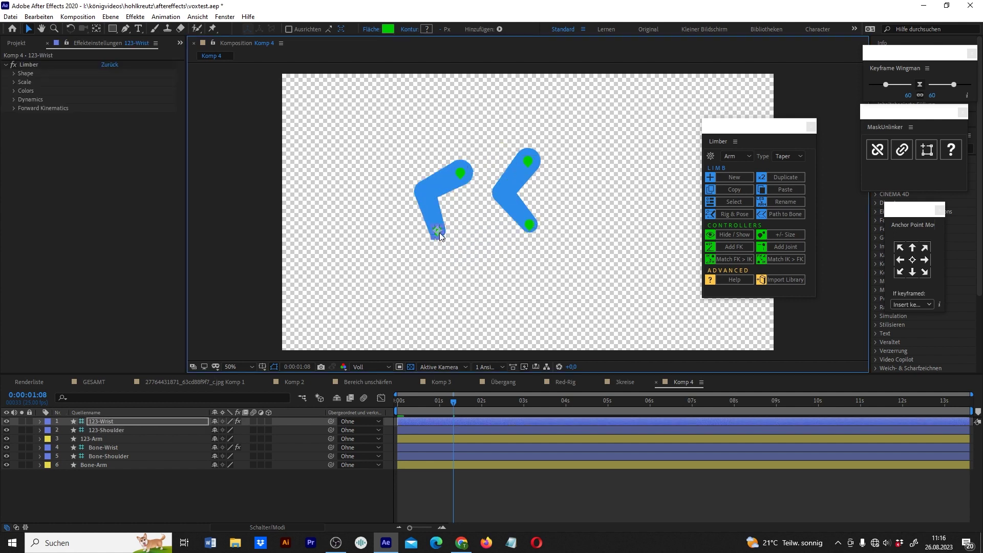
Step: Raise the duplicate's Clockwise dynamics to 43% so it mirrors the first arm as a > shape
{"action": "left_click", "coordinate": [15, 100]}
{"action": "left_click_drag", "start_coordinate": [103, 108], "coordinate": [116, 116]}
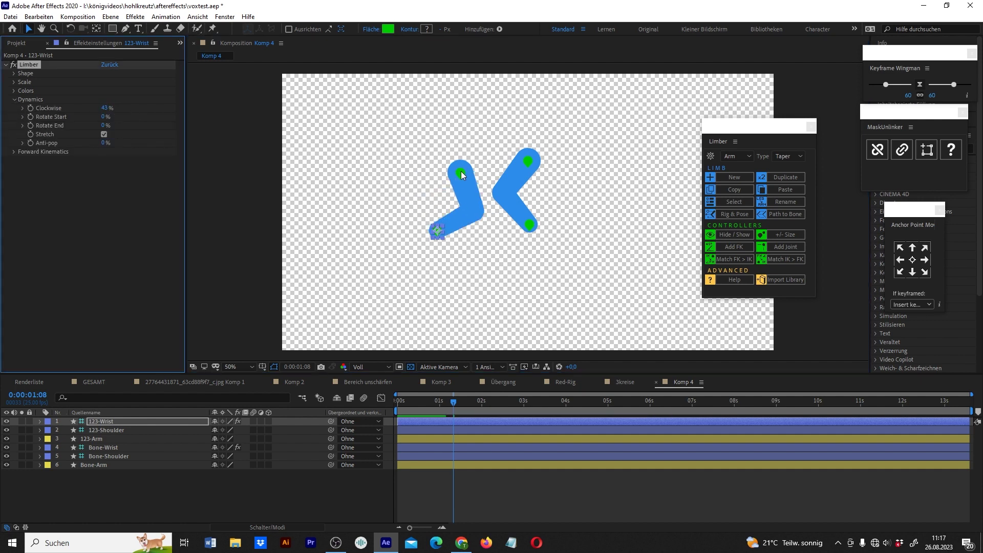
{"action": "left_click_drag", "start_coordinate": [460, 173], "coordinate": [452, 152]}
{"action": "key", "text": "ctrl+z"}
{"action": "key", "text": "ctrl+z"}
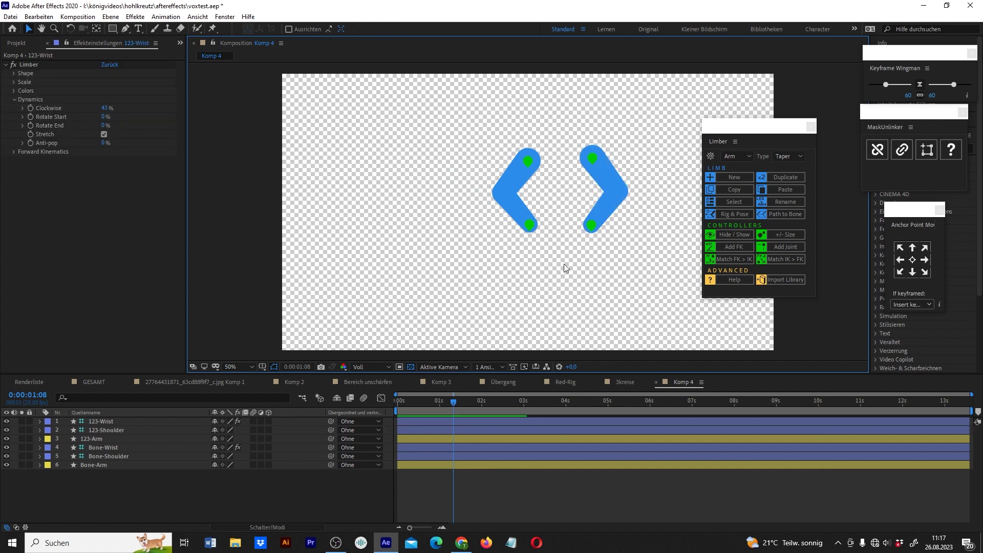
Step: Draw a dark rectangle over both arms
{"action": "left_click", "coordinate": [113, 29]}
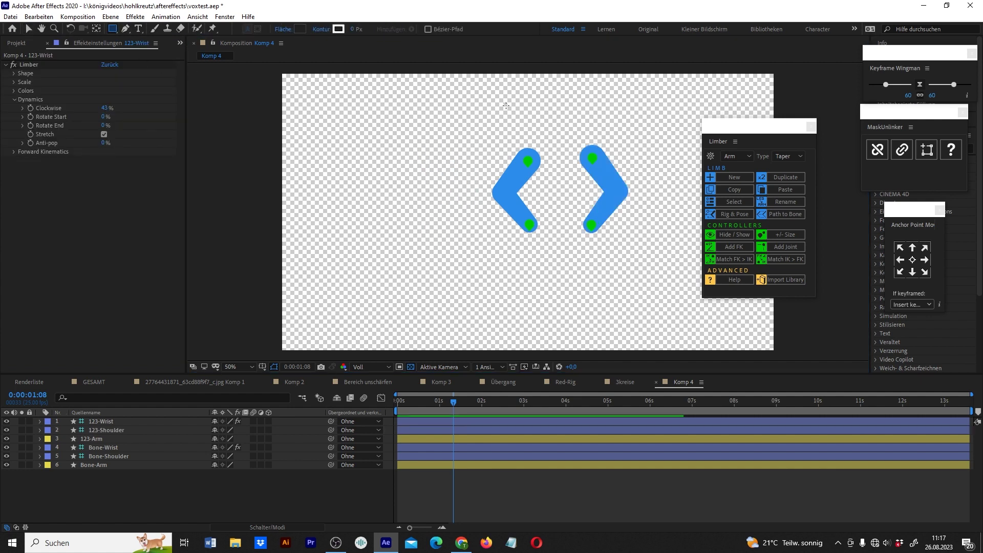
{"action": "left_click_drag", "start_coordinate": [519, 146], "coordinate": [597, 301]}
{"action": "key", "text": "v"}
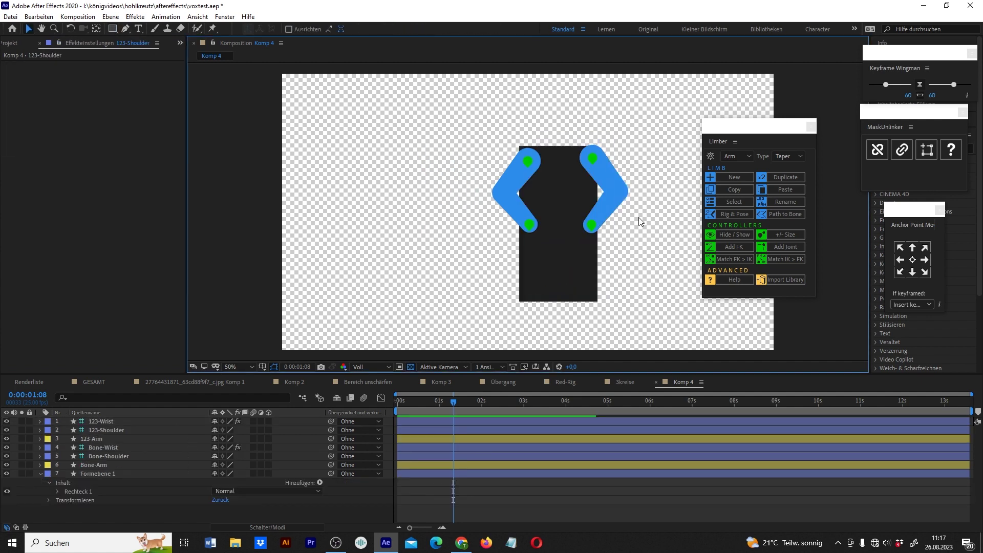
Step: Parent 123-Shoulder and Bone-Shoulder to the rectangle Formebene 1, then move it with both arms
{"action": "left_click", "coordinate": [594, 160]}
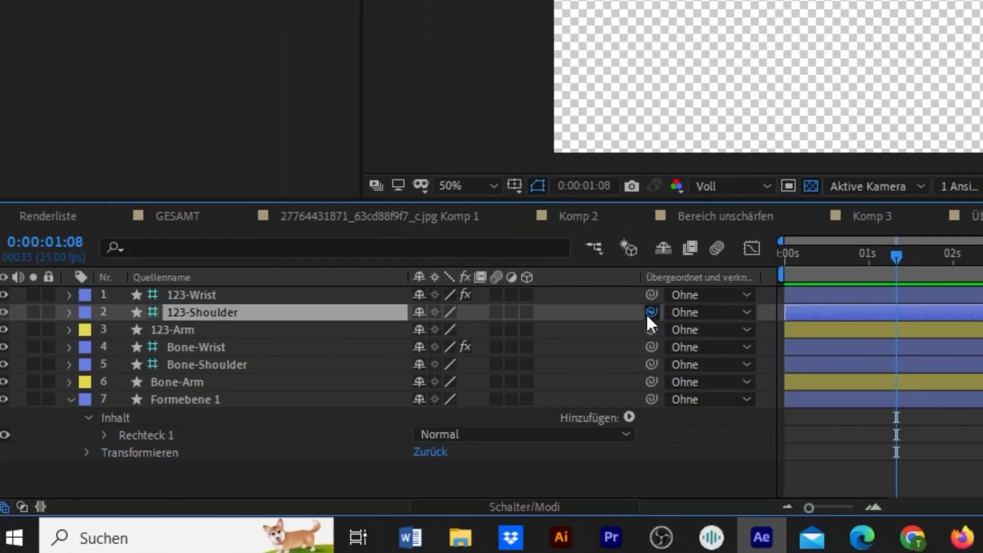
{"action": "left_click_drag", "start_coordinate": [330, 430], "coordinate": [137, 529]}
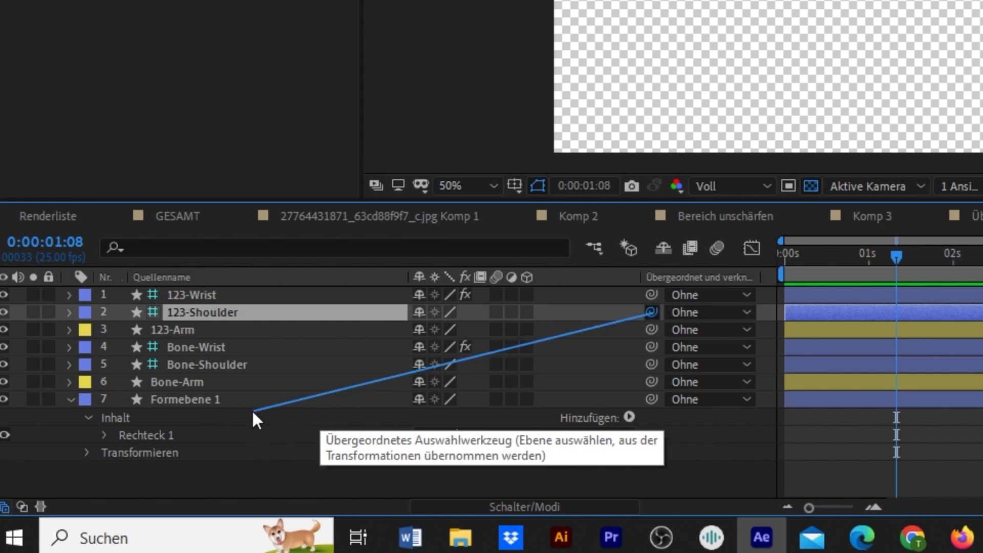
{"action": "left_click_drag", "start_coordinate": [262, 515], "coordinate": [251, 400]}
{"action": "left_click", "coordinate": [671, 358]}
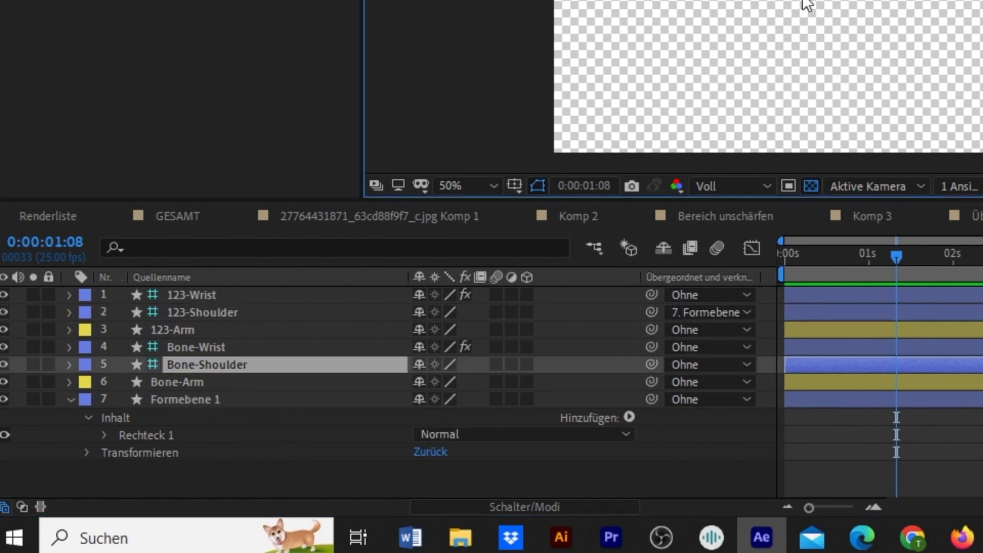
{"action": "left_click_drag", "start_coordinate": [651, 364], "coordinate": [259, 399]}
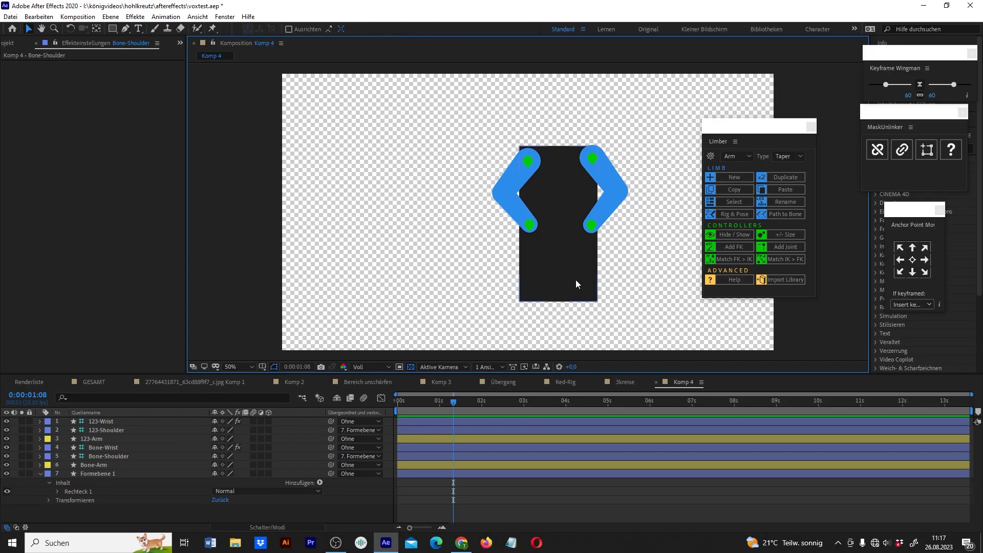
{"action": "mouse_move", "coordinate": [575, 280]}
{"action": "left_mouse_down"}
{"action": "mouse_move", "coordinate": [543, 252]}
{"action": "mouse_move", "coordinate": [567, 301]}
{"action": "mouse_move", "coordinate": [569, 280]}
{"action": "left_mouse_up"}
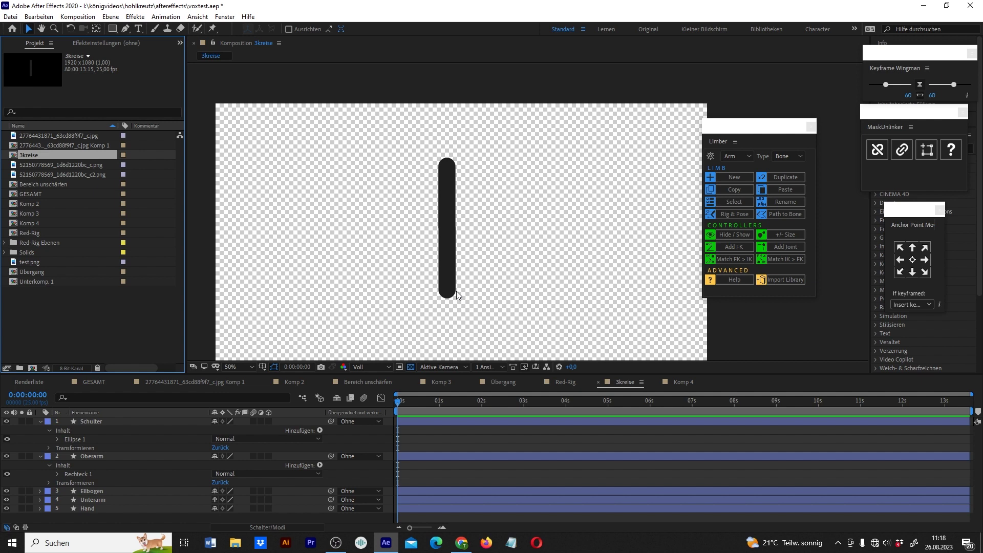
{"action": "left_click", "coordinate": [446, 294]}
{"action": "left_click_drag", "start_coordinate": [451, 293], "coordinate": [491, 298]}
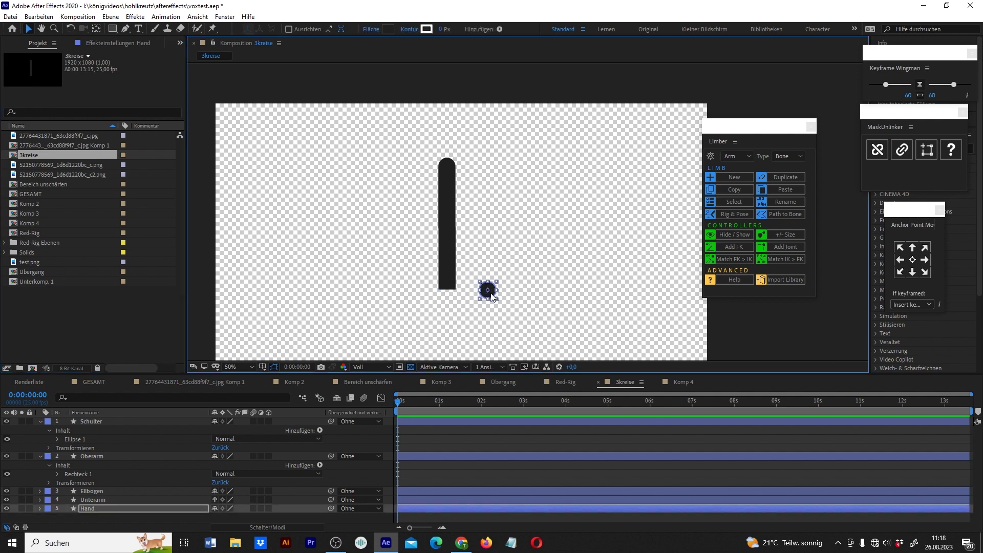
{"action": "left_click", "coordinate": [449, 263]}
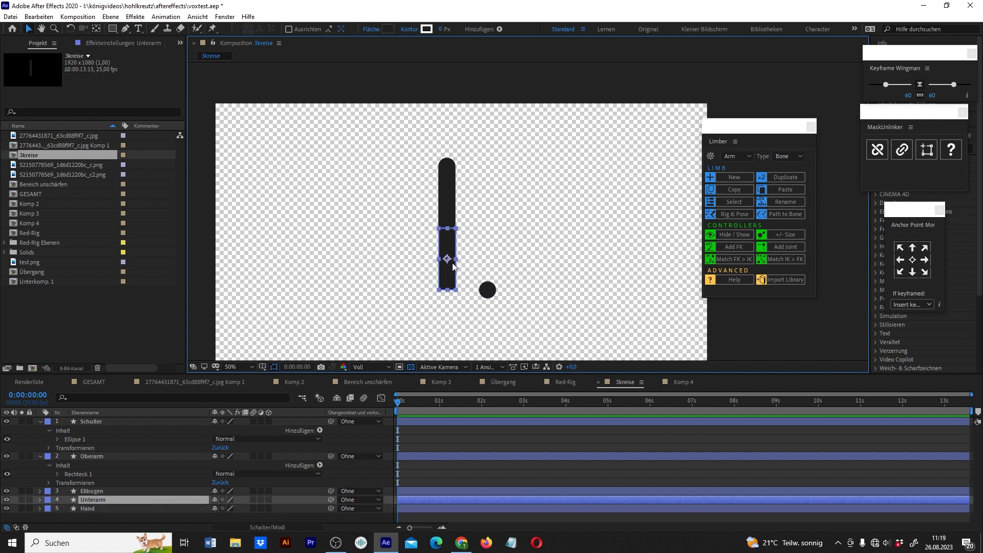
{"action": "left_click_drag", "start_coordinate": [433, 274], "coordinate": [401, 275]}
{"action": "left_click", "coordinate": [449, 230]}
{"action": "left_click_drag", "start_coordinate": [450, 237], "coordinate": [491, 237]}
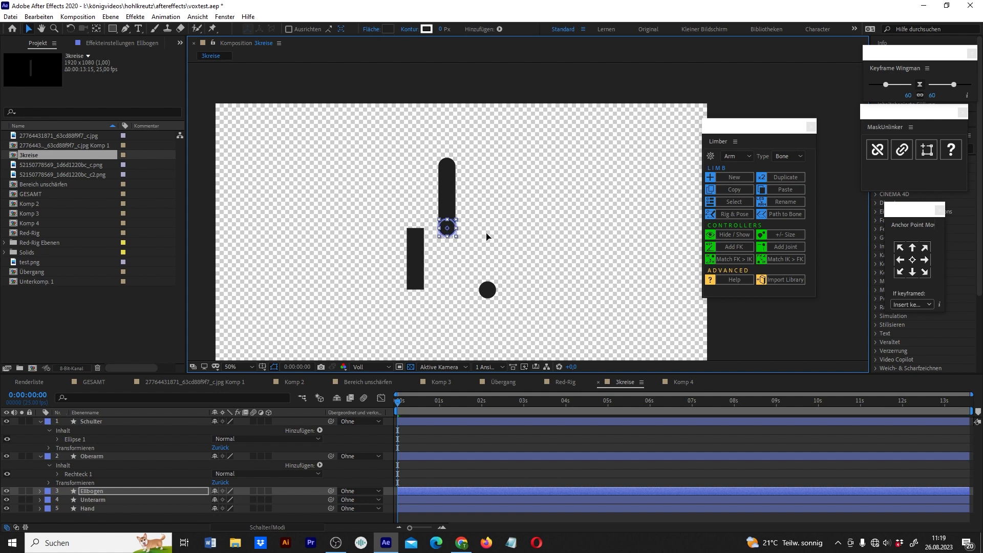
{"action": "left_click", "coordinate": [452, 203]}
{"action": "left_click_drag", "start_coordinate": [451, 203], "coordinate": [395, 204]}
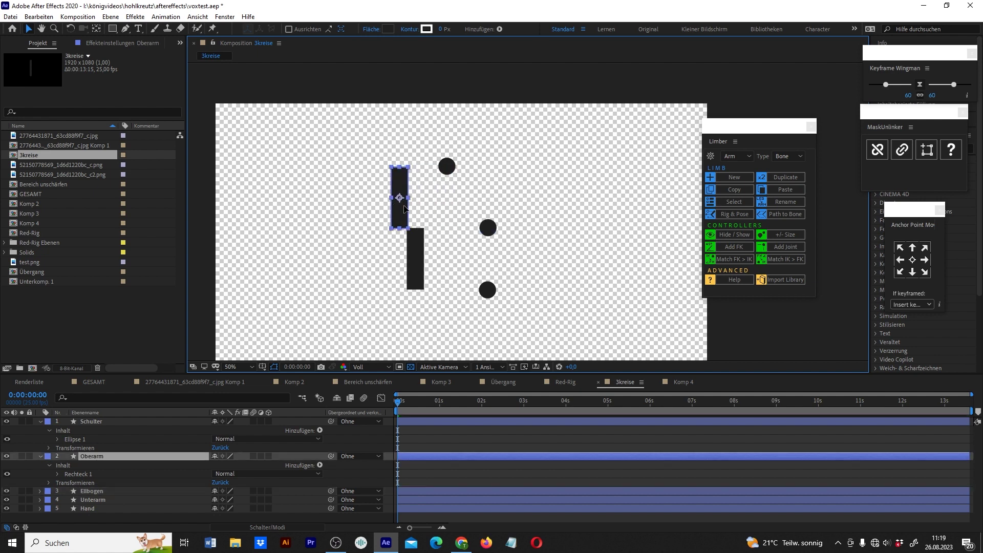
{"action": "left_click", "coordinate": [445, 168]}
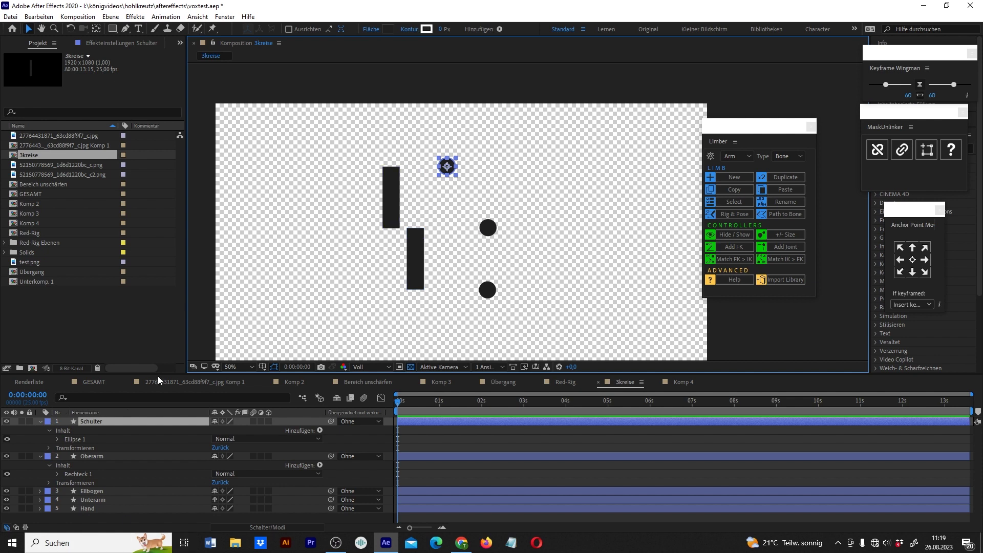
{"action": "left_click", "coordinate": [127, 511]}
{"action": "left_click", "coordinate": [124, 500]}
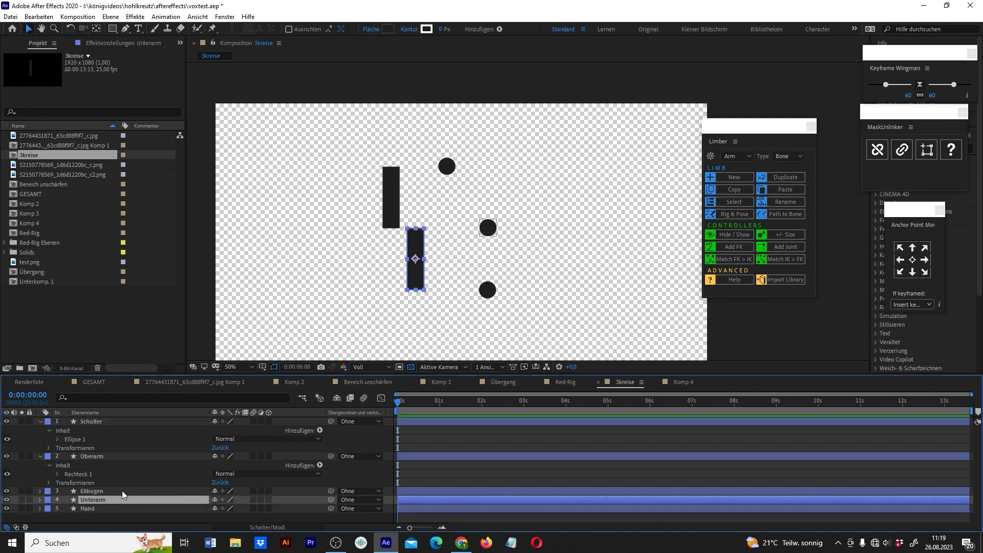
{"action": "left_click", "coordinate": [122, 491]}
{"action": "left_click", "coordinate": [112, 456]}
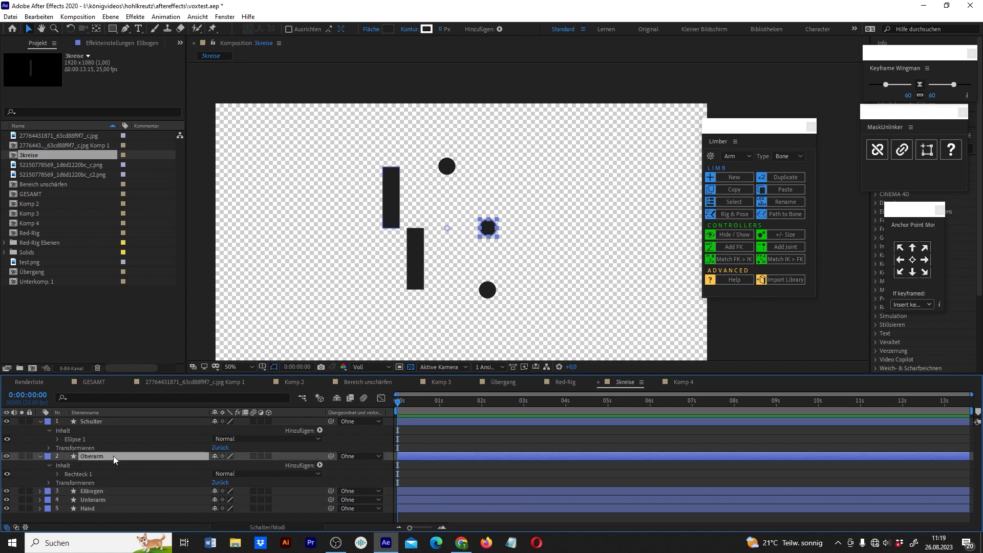
{"action": "left_click", "coordinate": [123, 425]}
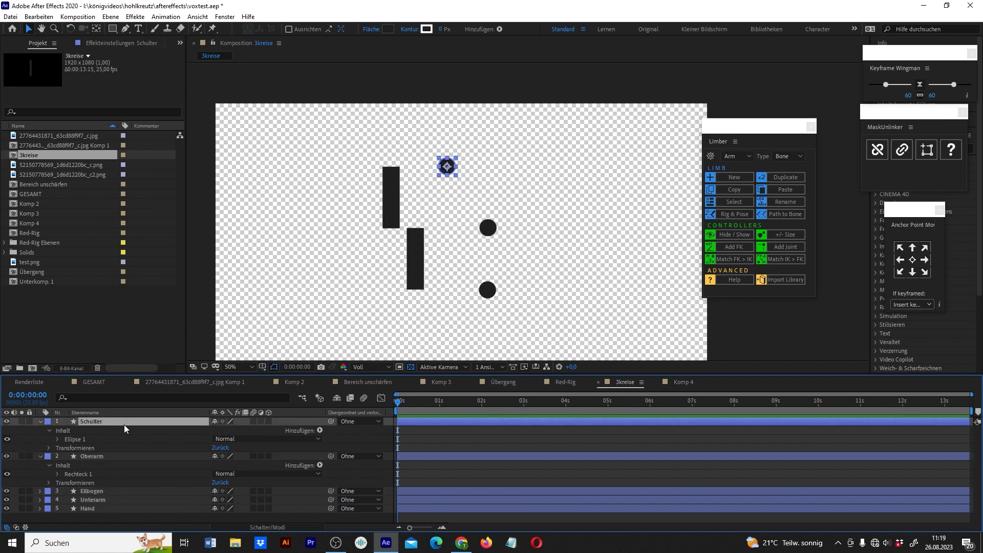
{"action": "left_click", "coordinate": [459, 195]}
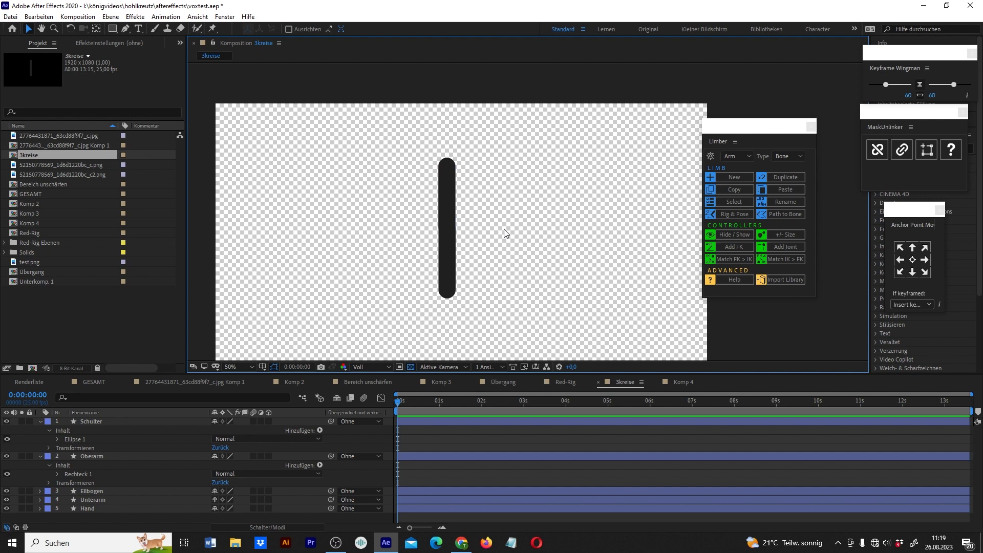
{"action": "left_click_drag", "start_coordinate": [552, 134], "coordinate": [393, 330]}
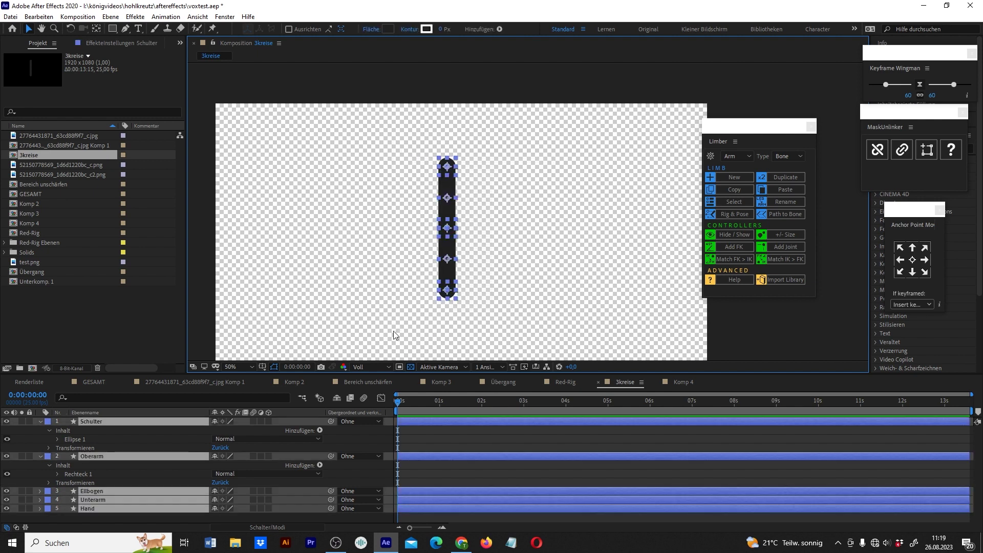
Step: In Rig & Pose, assign Schulter, Oberarm, Ellbogen, Unterarm and Hand as shoulder, upper art, elbow, lower art and wrist
{"action": "left_click", "coordinate": [738, 214]}
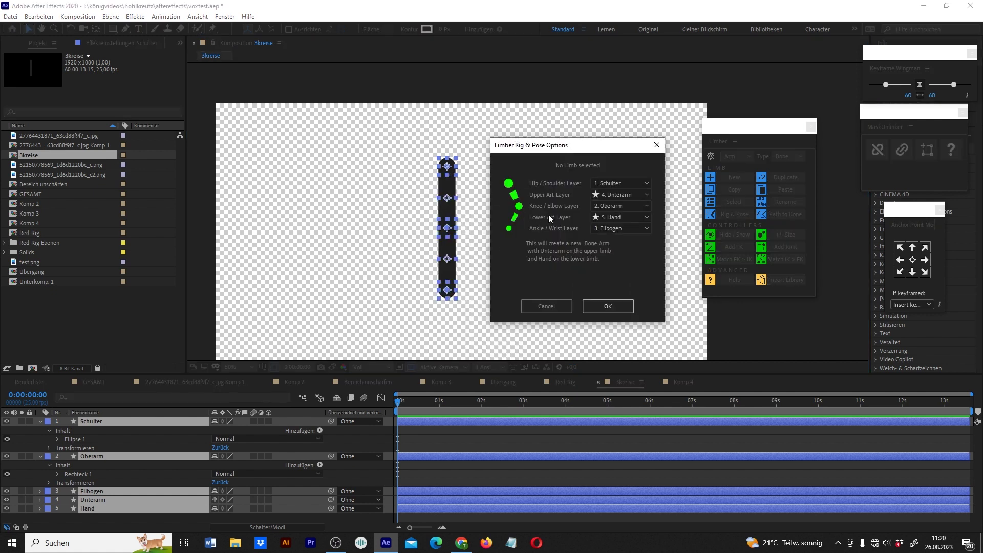
{"action": "left_click", "coordinate": [609, 183]}
{"action": "left_click", "coordinate": [613, 201]}
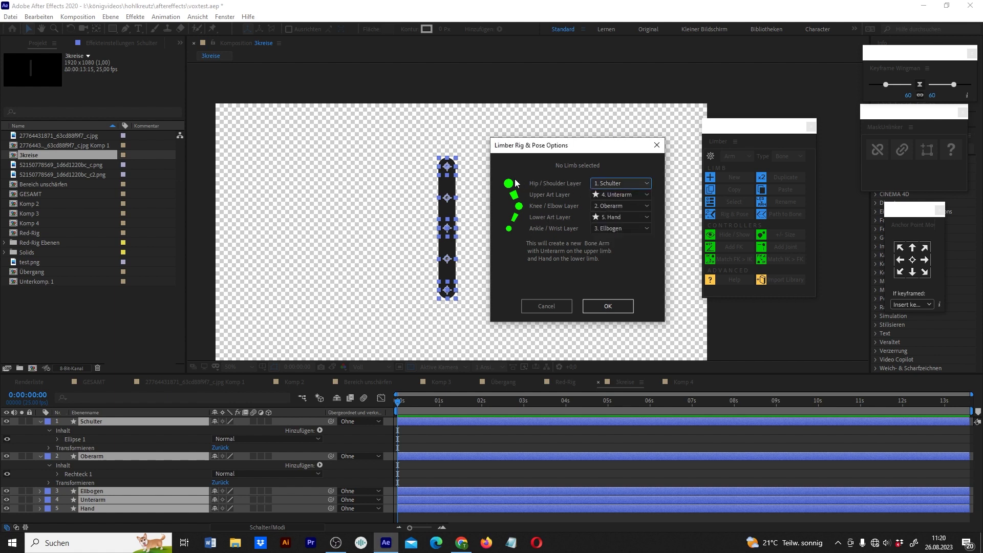
{"action": "left_click", "coordinate": [621, 195]}
{"action": "left_click", "coordinate": [623, 228]}
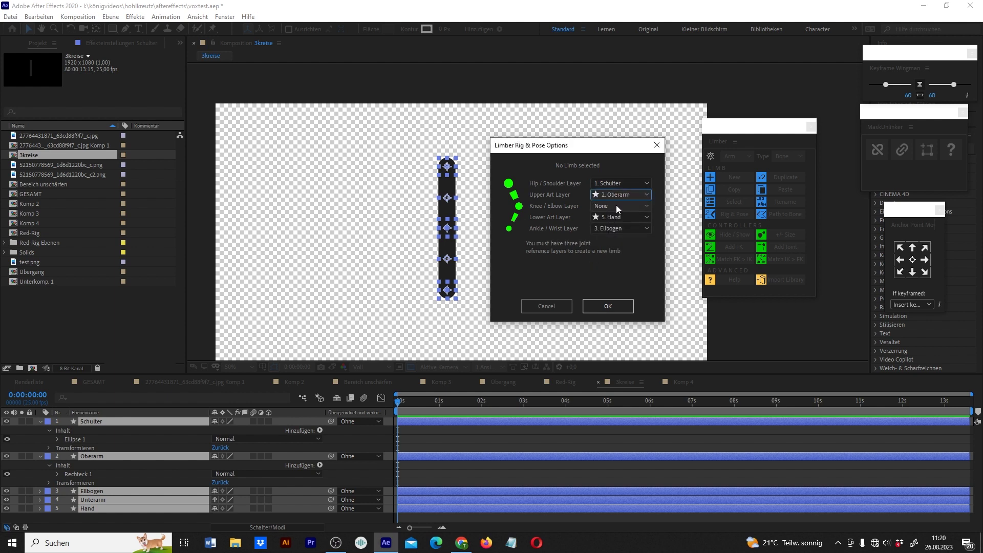
{"action": "left_click", "coordinate": [616, 205]}
{"action": "left_click", "coordinate": [617, 243]}
{"action": "left_click", "coordinate": [611, 218]}
{"action": "left_click", "coordinate": [621, 265]}
{"action": "left_click", "coordinate": [615, 230]}
{"action": "left_click", "coordinate": [621, 290]}
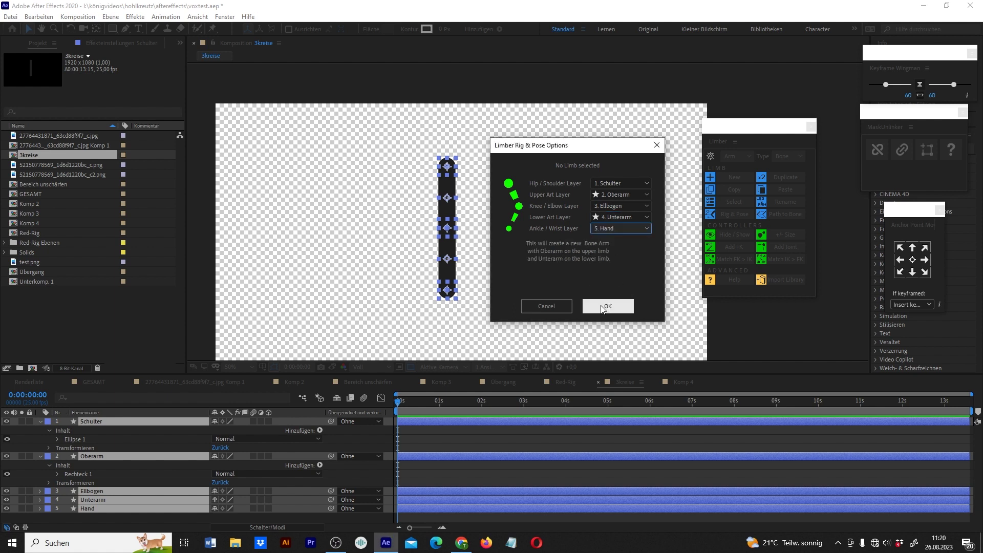
Step: Confirm the rig assignments and name the new limb 123
{"action": "left_click", "coordinate": [602, 306]}
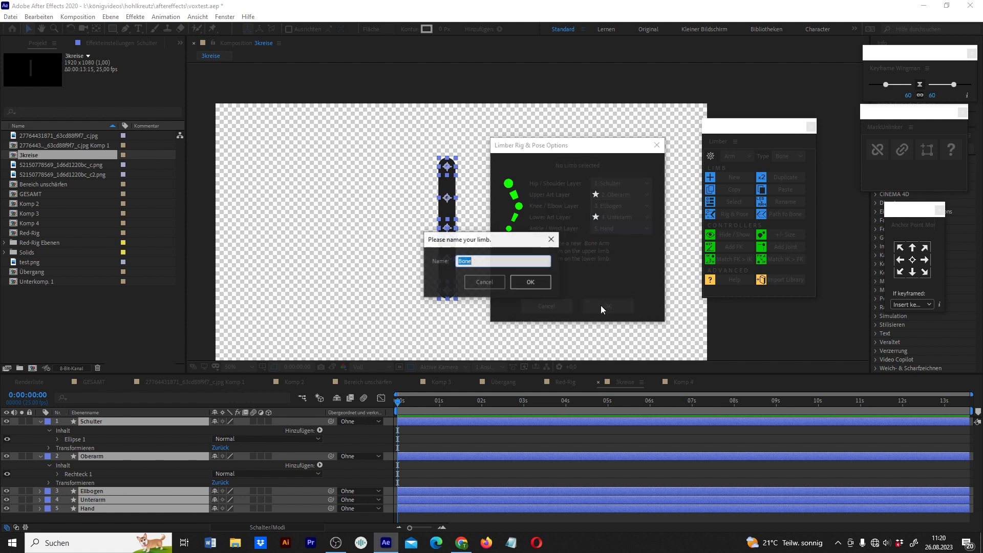
{"action": "type", "text": "123"}
{"action": "left_click", "coordinate": [537, 283]}
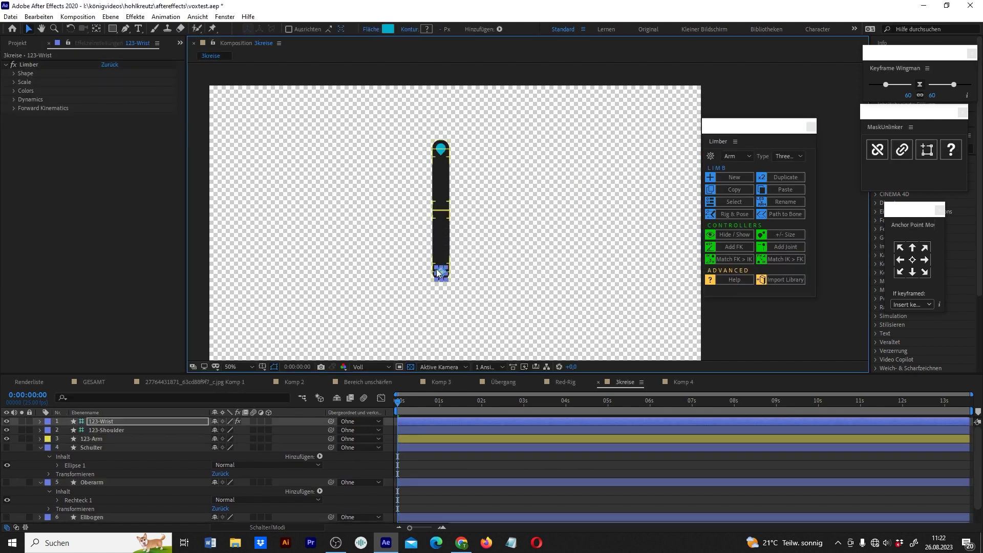
Step: Test-bend the rigged arm, then undo both the bend and the Limber rig
{"action": "left_click_drag", "start_coordinate": [449, 276], "coordinate": [430, 226]}
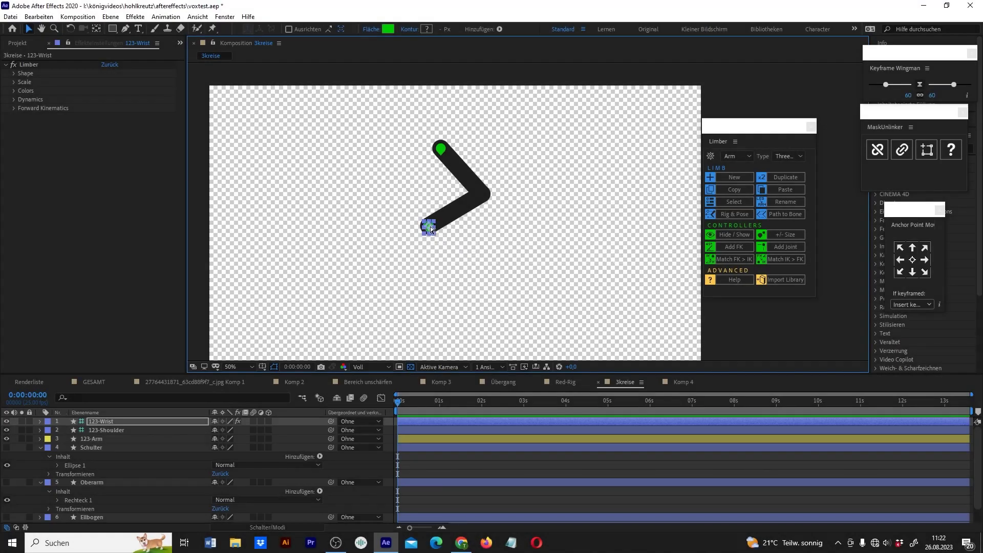
{"action": "key", "text": "ctrl+z"}
{"action": "key", "text": "ctrl+z"}
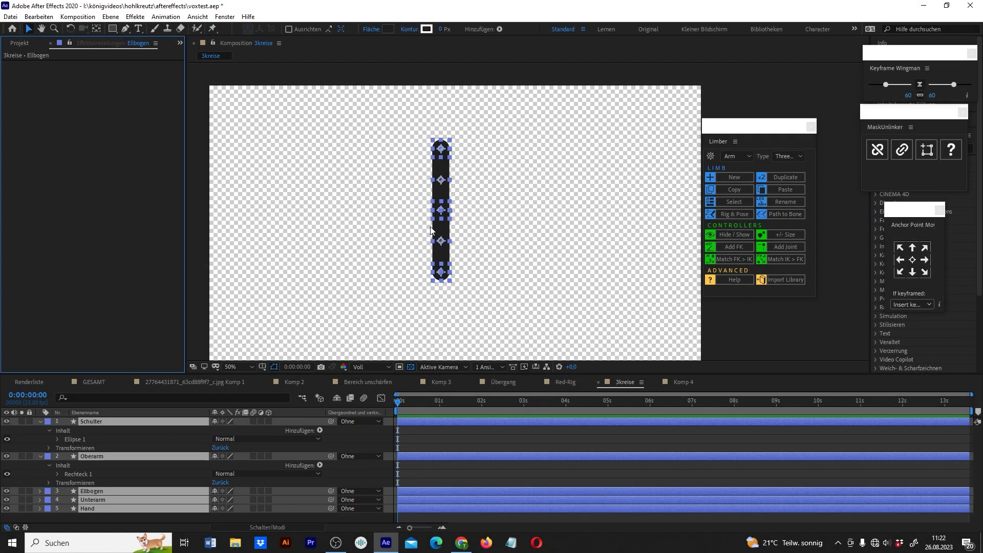
{"action": "key", "text": "ctrl+z"}
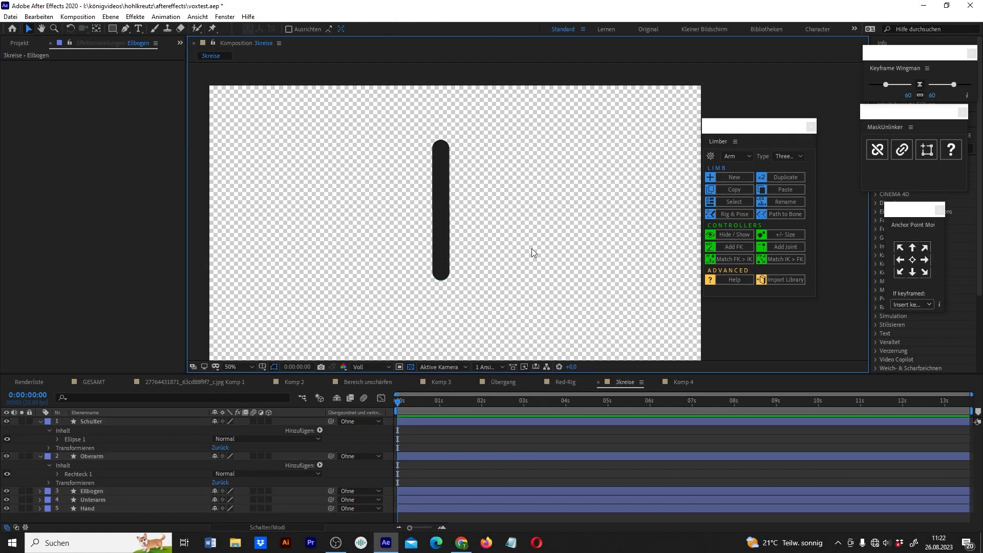
Step: Switch Limber's limb type to Bone and select all five arm layers
{"action": "left_click", "coordinate": [793, 158]}
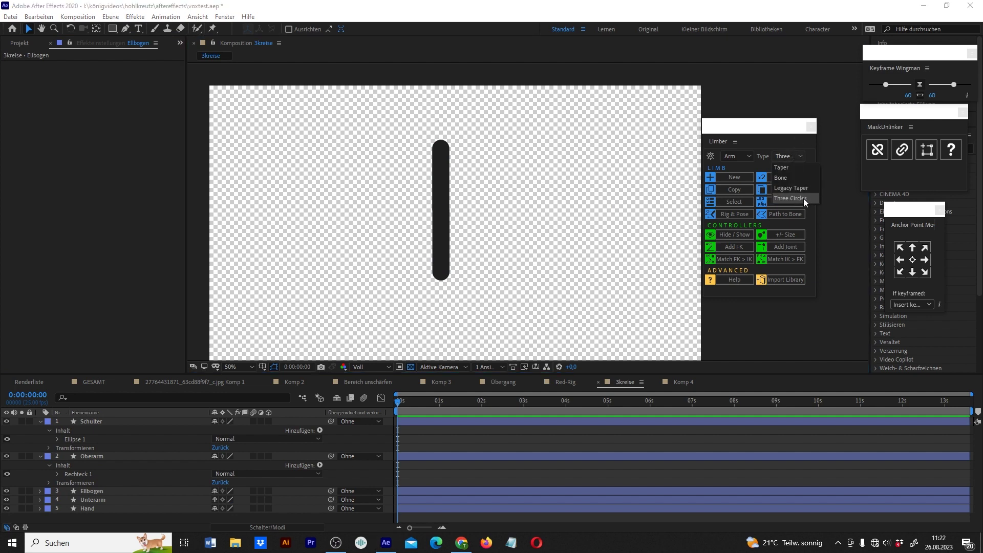
{"action": "left_click", "coordinate": [799, 179]}
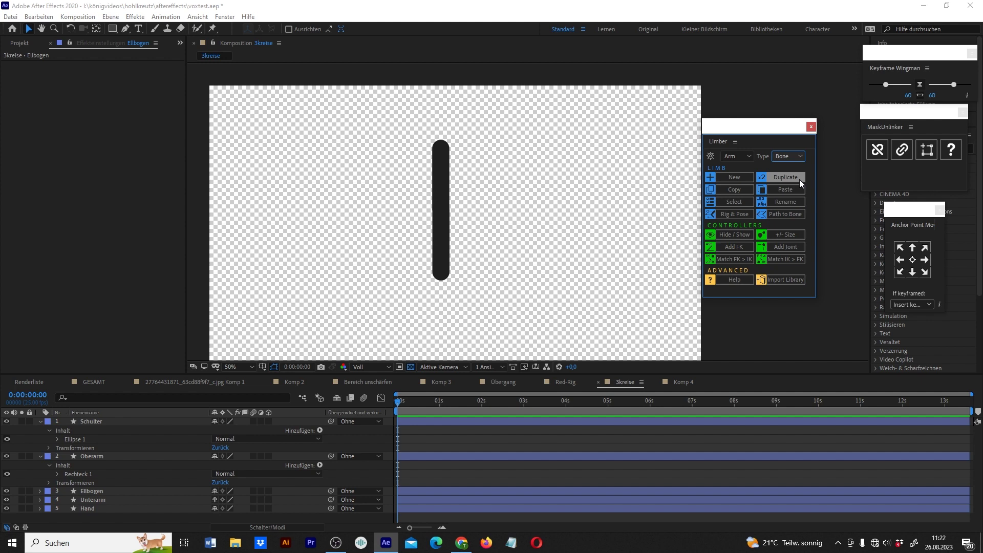
{"action": "left_click_drag", "start_coordinate": [523, 106], "coordinate": [361, 333]}
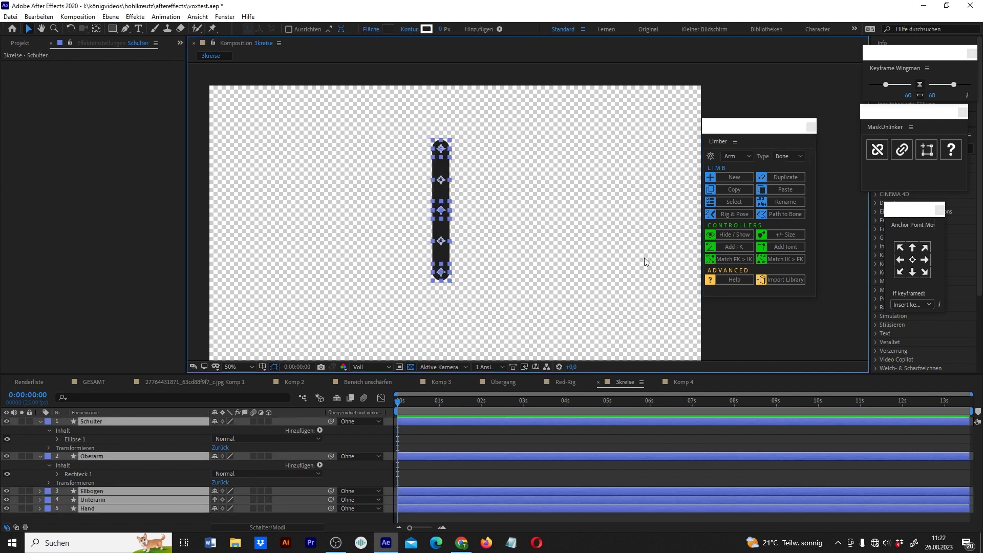
Step: Rig the arm with Schulter, Oberarm, Ellbogen, Unterarm and Hand assigned from shoulder to wrist
{"action": "left_click", "coordinate": [728, 217]}
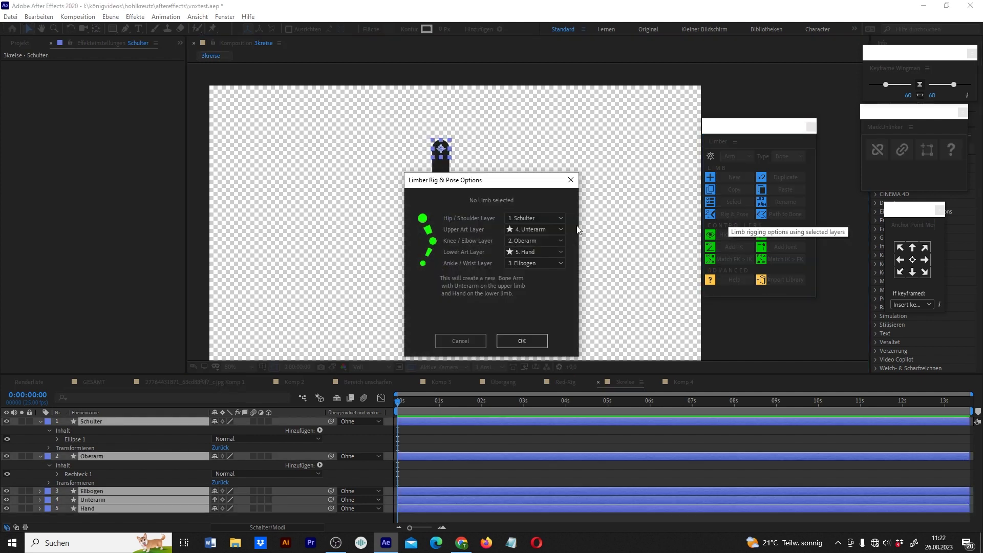
{"action": "left_click", "coordinate": [541, 264]}
{"action": "left_click", "coordinate": [538, 275]}
{"action": "left_click", "coordinate": [542, 263]}
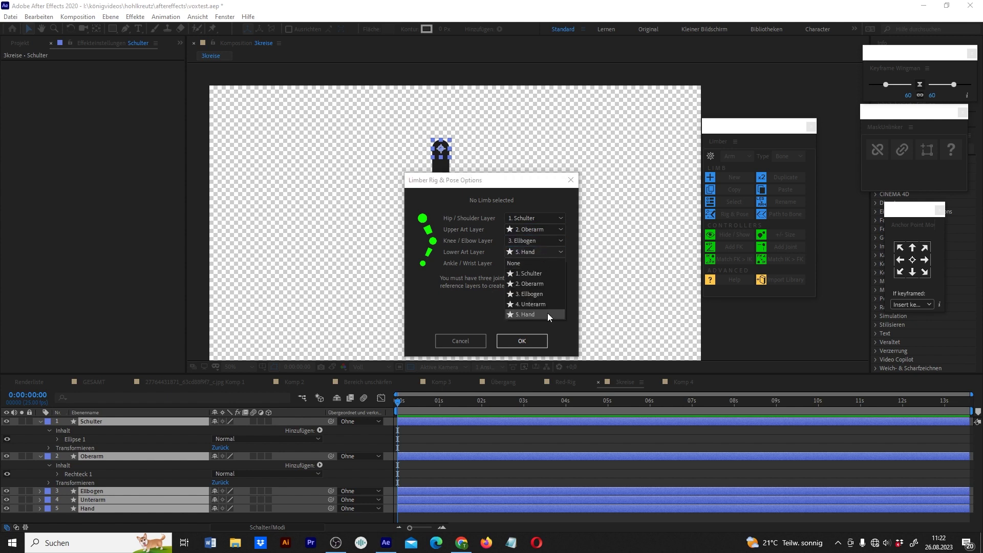
{"action": "left_click", "coordinate": [521, 325]}
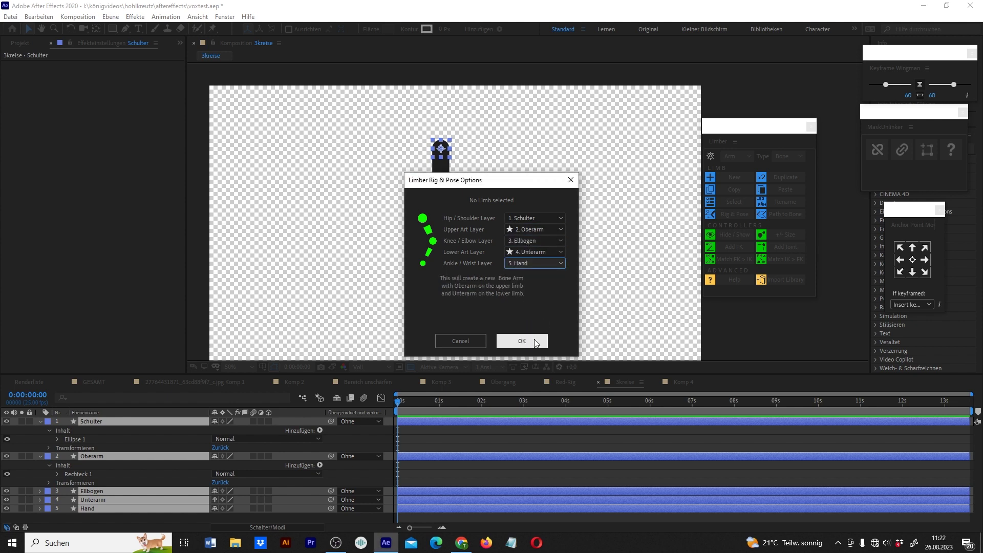
{"action": "left_click", "coordinate": [533, 339]}
{"action": "left_click", "coordinate": [523, 284]}
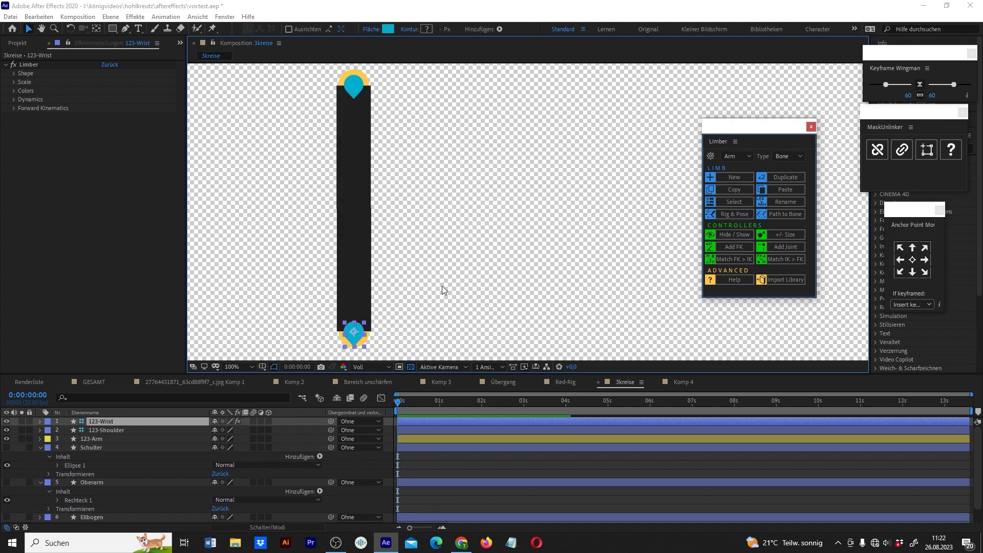
Step: Test-bend the Bone arm, undo it, and move Unterarm's anchor point to the right
{"action": "mouse_move", "coordinate": [354, 325]}
{"action": "left_mouse_down"}
{"action": "mouse_move", "coordinate": [256, 165]}
{"action": "mouse_move", "coordinate": [255, 226]}
{"action": "left_mouse_up"}
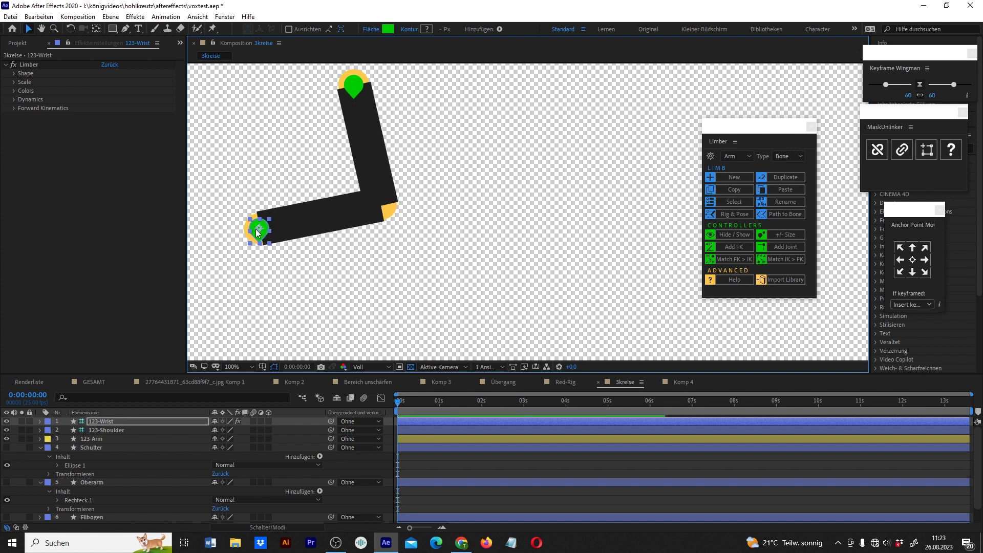
{"action": "key", "text": "ctrl+z"}
{"action": "key", "text": "ctrl+z"}
{"action": "key", "text": "ctrl+z"}
{"action": "key", "text": "ctrl+z"}
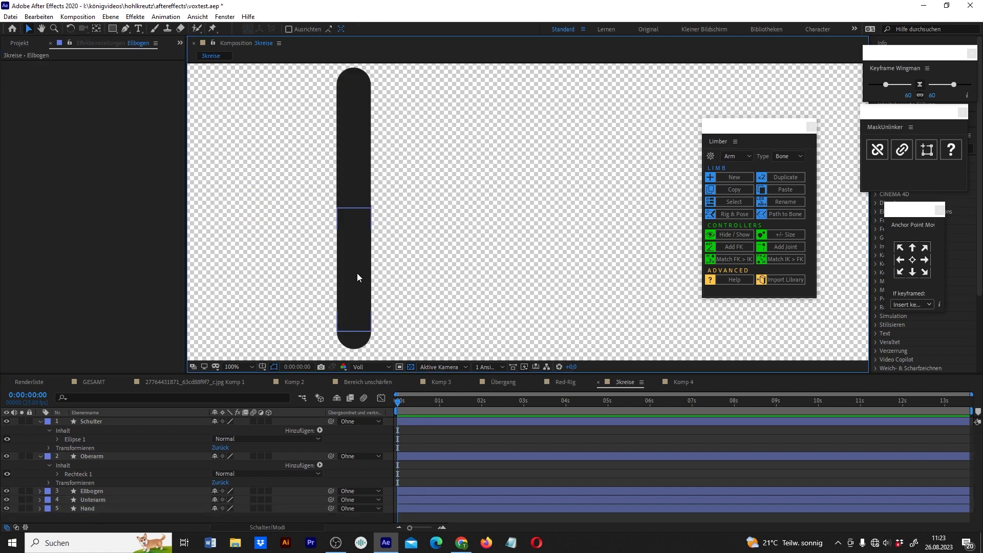
{"action": "left_click", "coordinate": [358, 272]}
{"action": "left_click", "coordinate": [96, 29]}
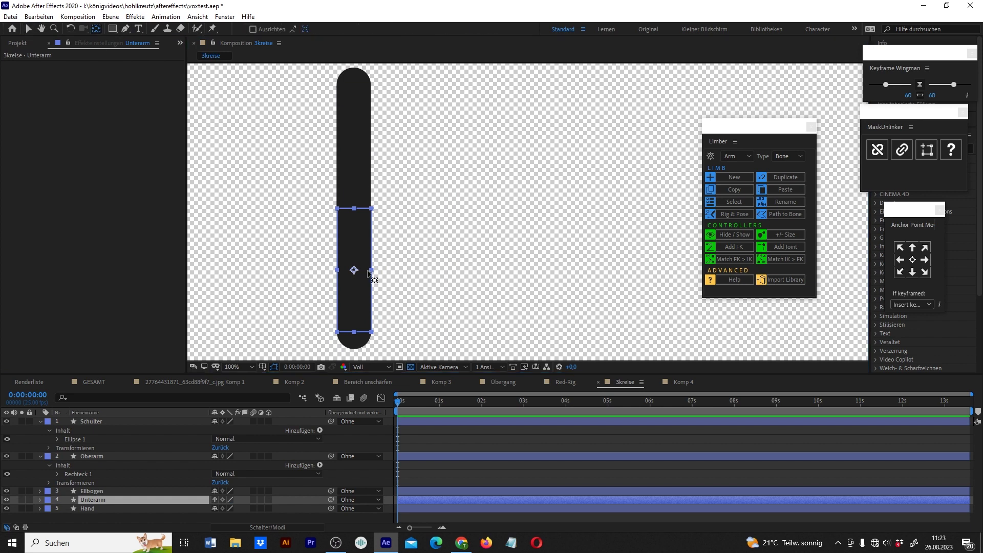
{"action": "left_click_drag", "start_coordinate": [354, 270], "coordinate": [426, 274]}
Step: Select the Hand, Oberarm and Schulter layers, then marquee-select all five arm layers
{"action": "left_click", "coordinate": [353, 335]}
{"action": "left_click", "coordinate": [351, 147]}
{"action": "left_click", "coordinate": [351, 88]}
{"action": "key", "text": "v"}
{"action": "left_click_drag", "start_coordinate": [499, 65], "coordinate": [244, 358]}
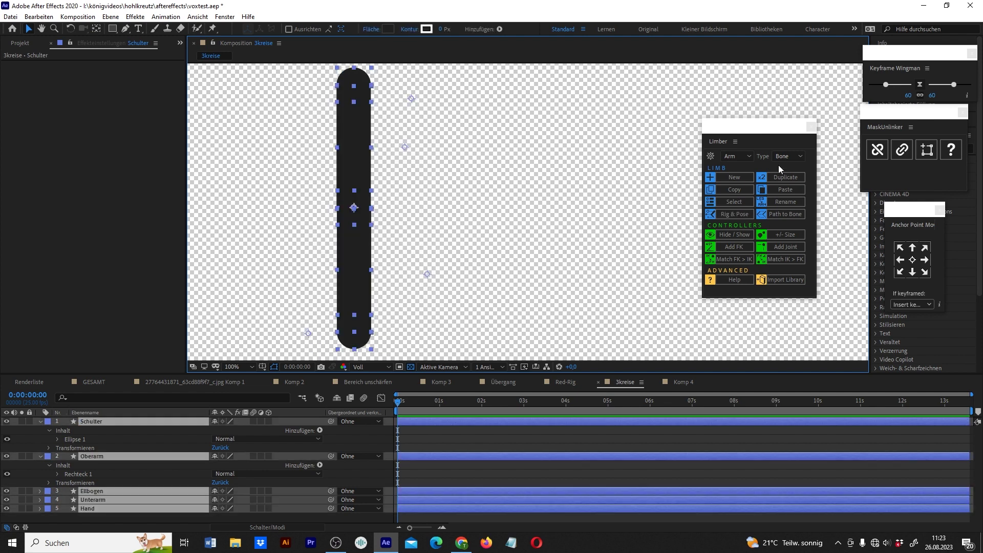
Step: Switch to the Three Circles type and rig with Oberarm as upper arm and Hand as wrist
{"action": "left_click", "coordinate": [787, 156]}
{"action": "left_click", "coordinate": [799, 195]}
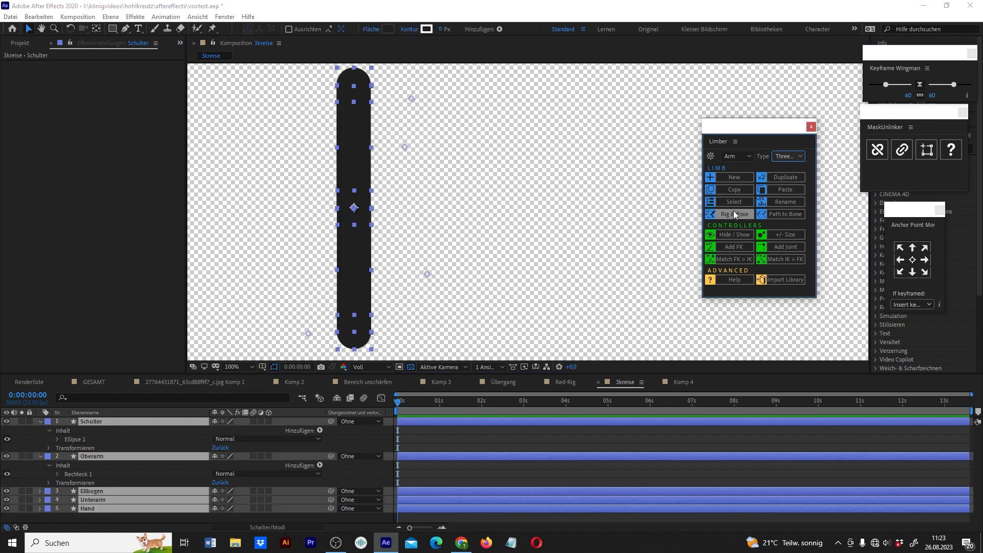
{"action": "left_click", "coordinate": [735, 215]}
{"action": "left_click", "coordinate": [522, 229]}
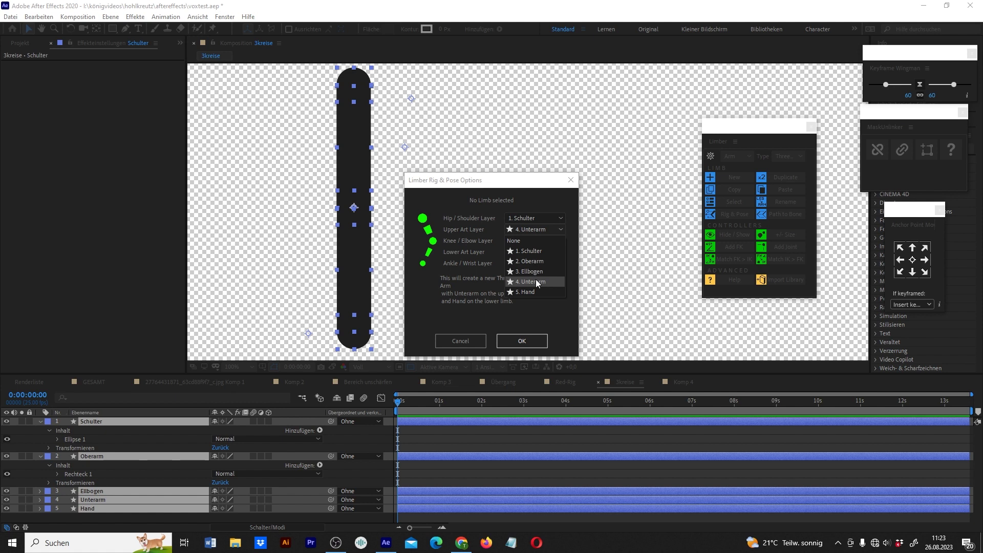
{"action": "left_click", "coordinate": [535, 261]}
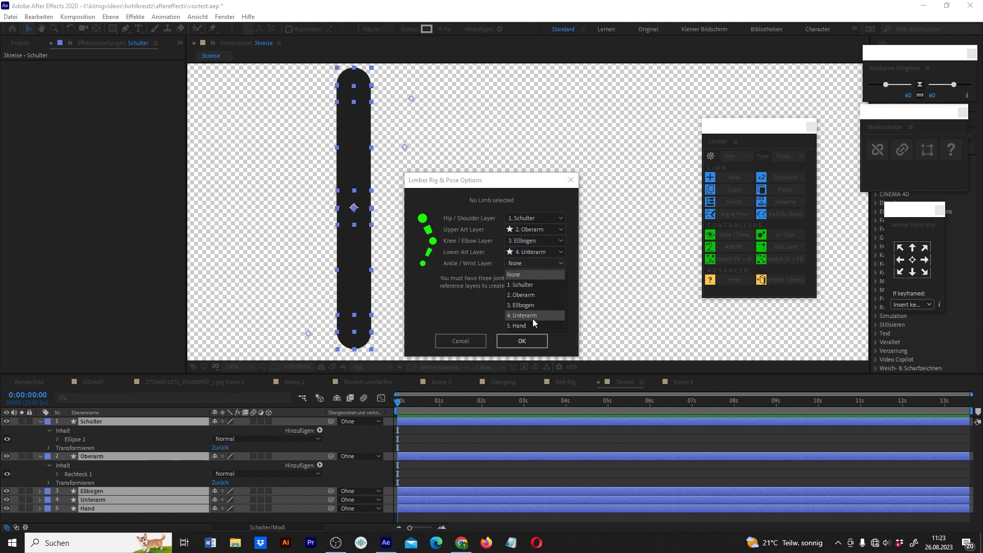
{"action": "left_click", "coordinate": [522, 325]}
{"action": "left_click", "coordinate": [533, 339]}
Step: Name the limb 123, test-bend it with the wrist controller, then undo the rig
{"action": "type", "text": "123"}
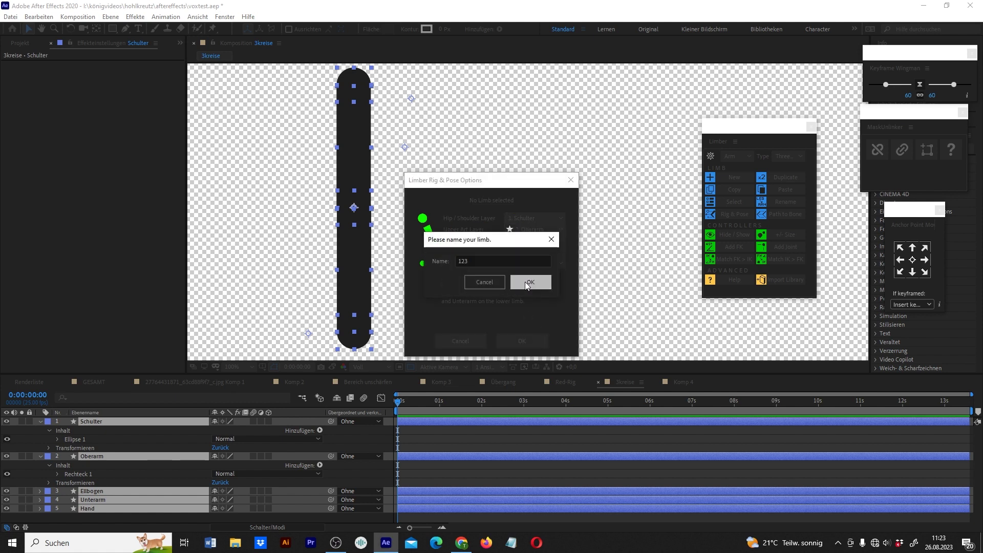
{"action": "left_click", "coordinate": [527, 282]}
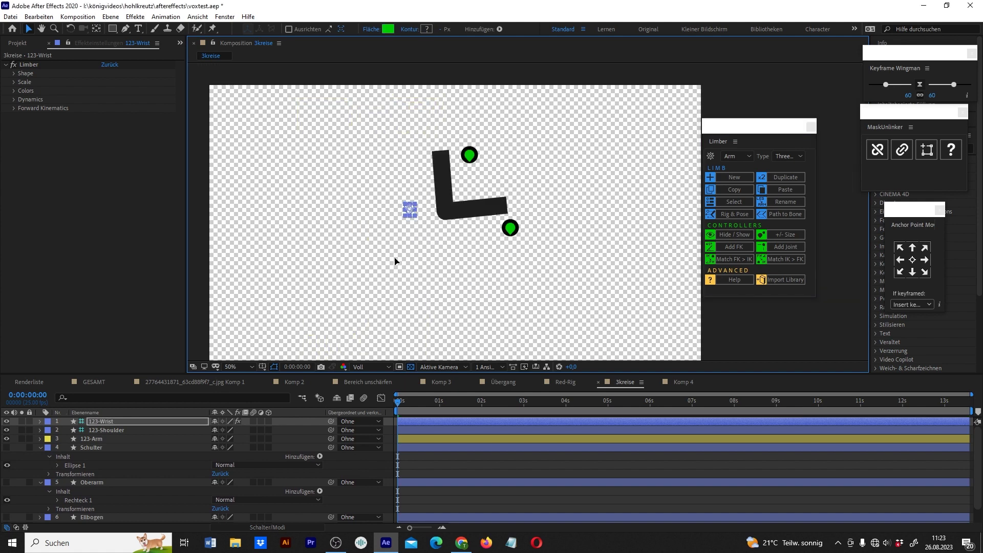
{"action": "left_click_drag", "start_coordinate": [410, 210], "coordinate": [462, 266]}
{"action": "key", "text": "ctrl+z"}
{"action": "key", "text": "ctrl+z"}
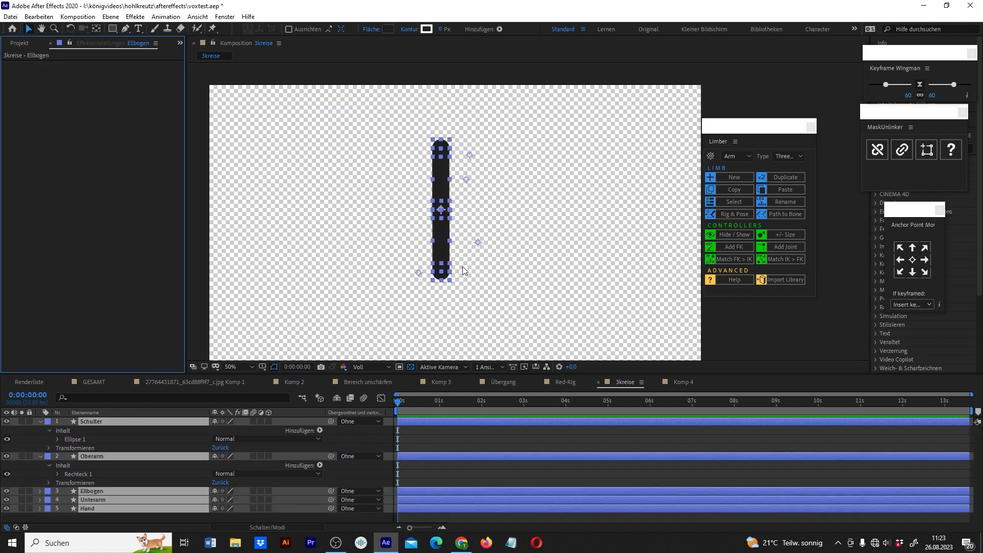
Step: At 100% zoom, enlarge the Ellbogen circle slightly and nudge it right, then select all layers at 50%
{"action": "left_click", "coordinate": [440, 212]}
{"action": "key", "text": "period"}
{"action": "left_click_drag", "start_coordinate": [372, 226], "coordinate": [377, 231]}
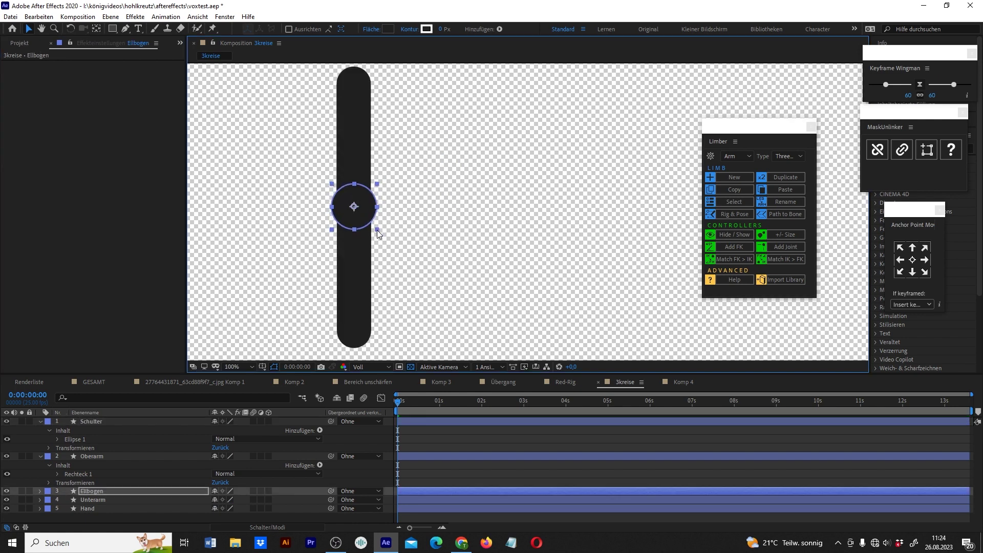
{"action": "left_click_drag", "start_coordinate": [377, 229], "coordinate": [376, 229]}
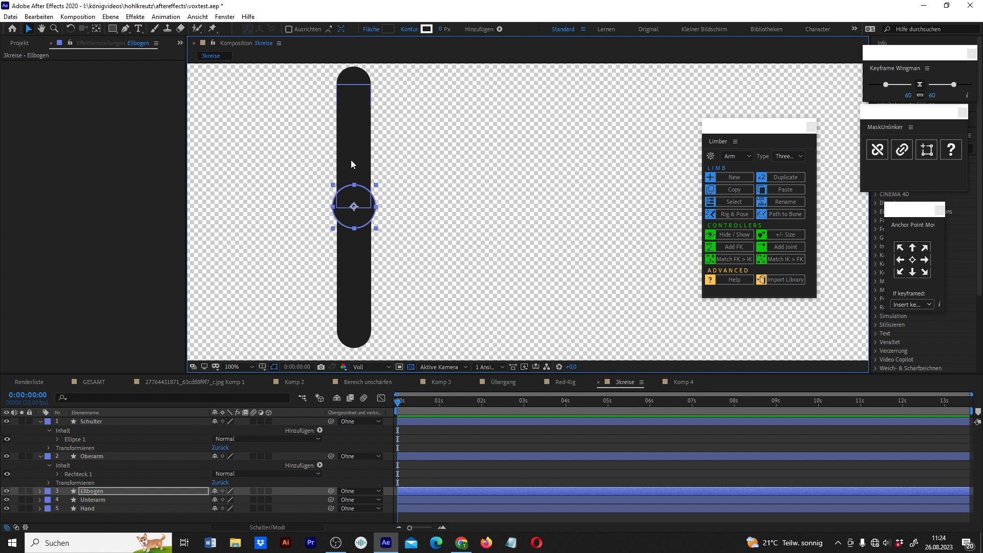
{"action": "left_click_drag", "start_coordinate": [359, 221], "coordinate": [363, 223]}
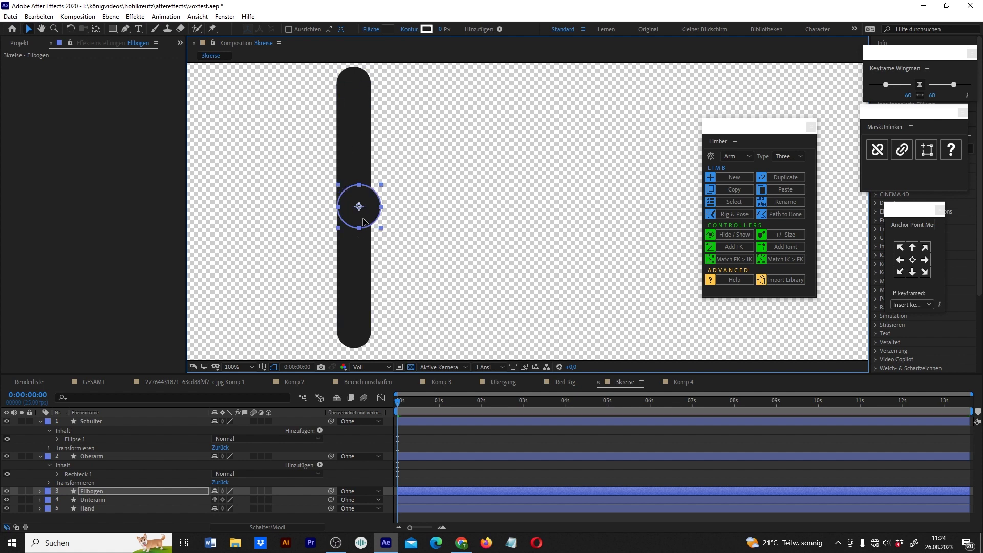
{"action": "key", "text": "comma"}
{"action": "key", "text": "comma"}
{"action": "key", "text": "ctrl+a"}
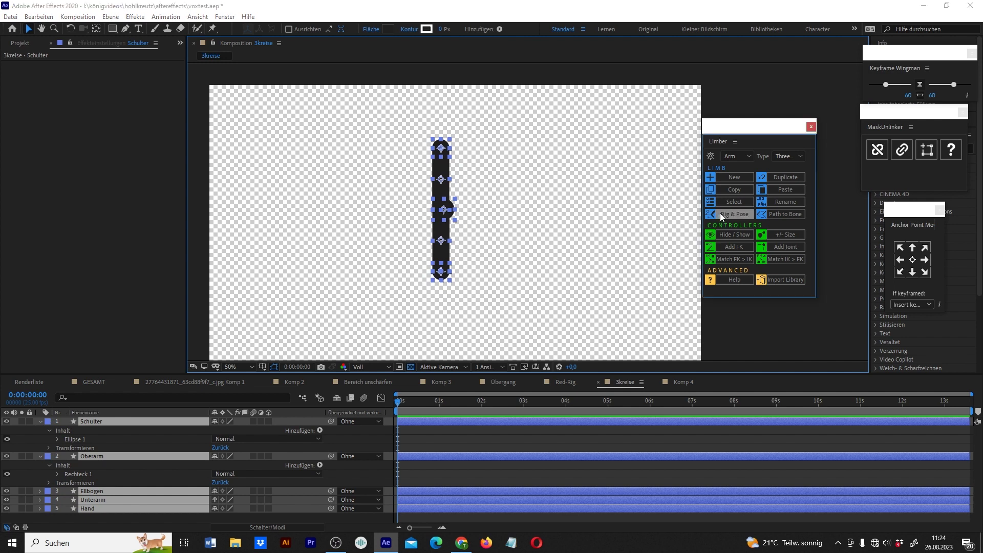
Step: Assign Oberarm, Ellbogen, Unterarm and Hand in Limber's Rig & Pose options and confirm
{"action": "left_click", "coordinate": [720, 214]}
{"action": "left_click", "coordinate": [523, 230]}
{"action": "left_click", "coordinate": [536, 260]}
{"action": "left_click", "coordinate": [535, 263]}
{"action": "left_click", "coordinate": [518, 326]}
{"action": "left_click", "coordinate": [522, 341]}
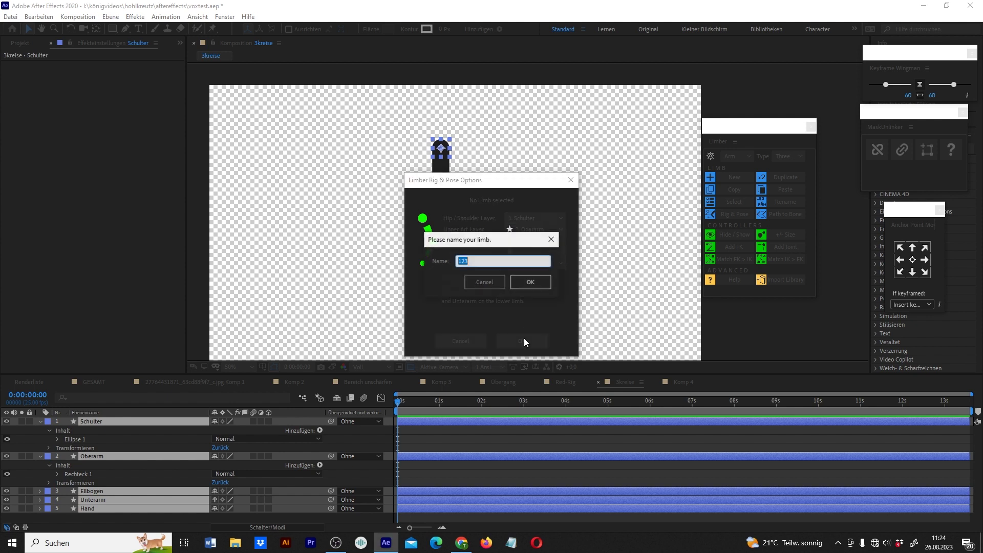
Step: Build the rig with the suggested limb name and bend the arm at the elbow via the wrist controller
{"action": "left_click", "coordinate": [531, 287]}
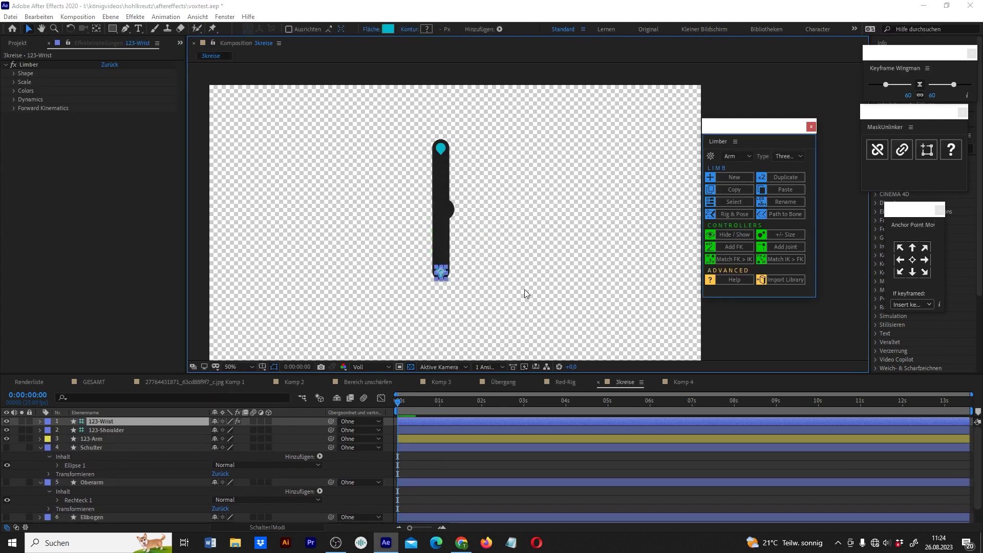
{"action": "left_click_drag", "start_coordinate": [421, 250], "coordinate": [377, 199]}
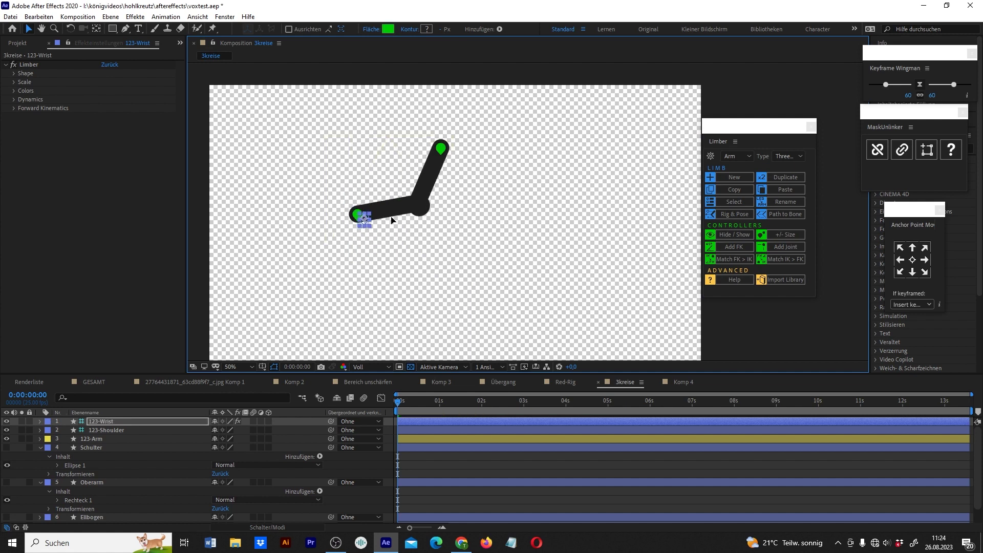
{"action": "mouse_move", "coordinate": [377, 198]}
{"action": "left_mouse_down"}
{"action": "mouse_move", "coordinate": [387, 181]}
{"action": "mouse_move", "coordinate": [419, 258]}
{"action": "mouse_move", "coordinate": [446, 240]}
{"action": "left_mouse_up"}
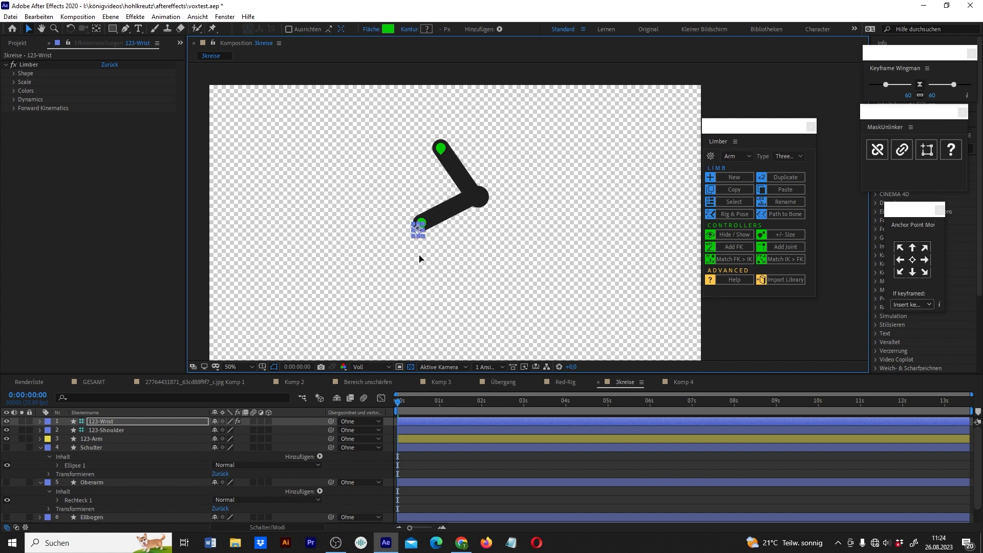